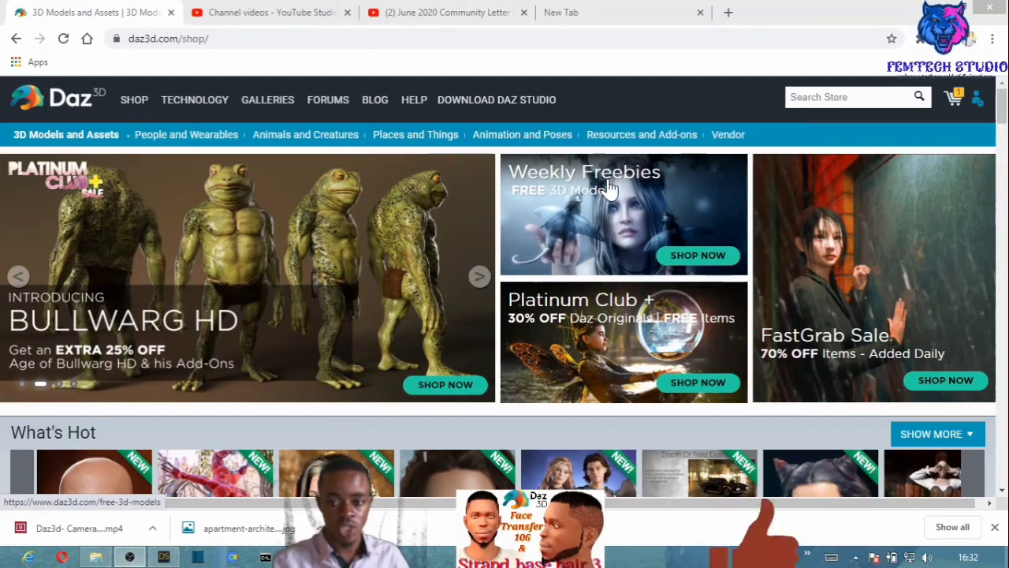
Open the Weekly Freebies promotion from the Daz 3D store front page
left_click(690, 263)
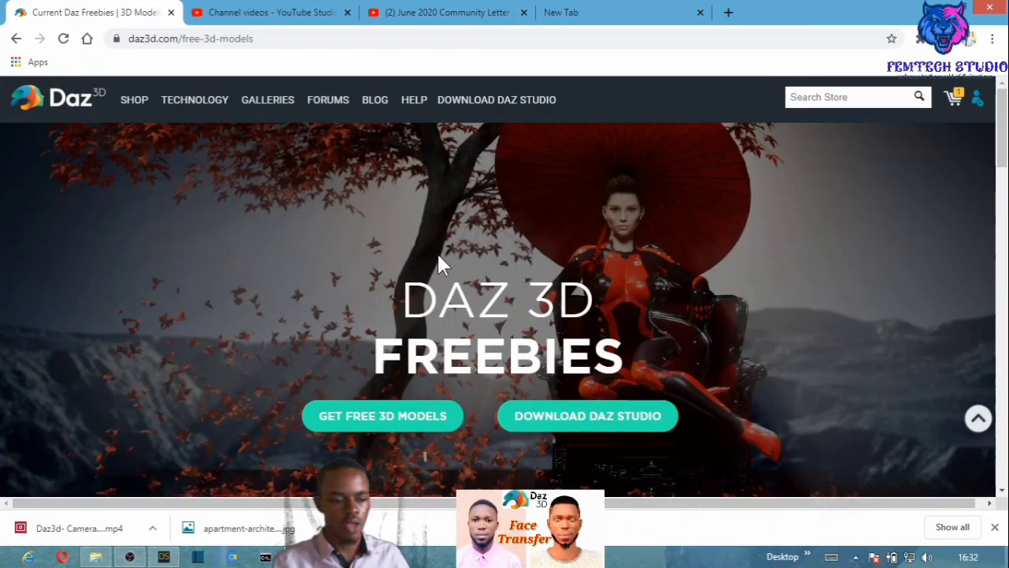
Scroll through the Free 3D Models grid to find Genesis Ranger, Summer Casuals and Valerie skin
scroll(394, 398, "down", 1)
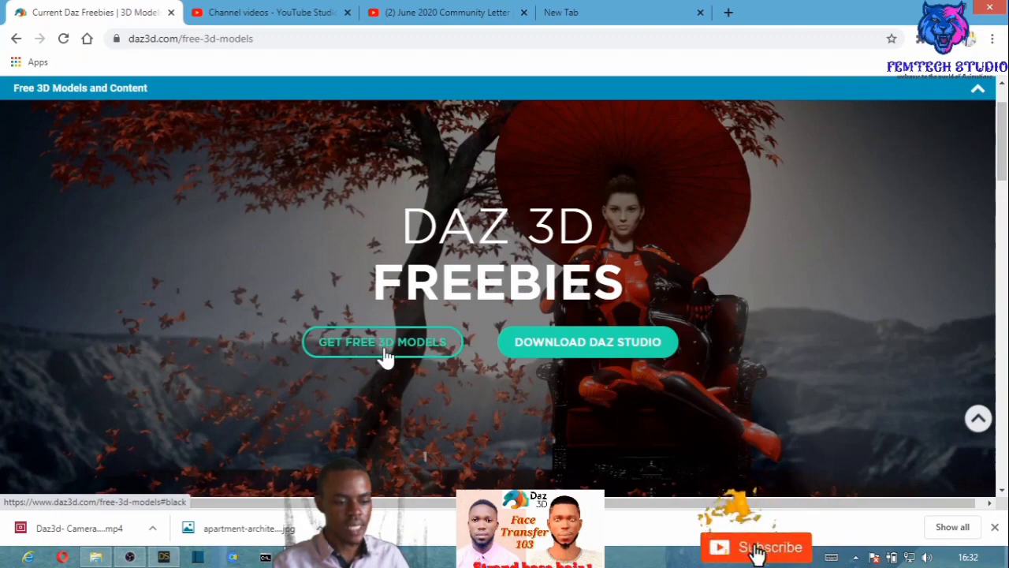
scroll(395, 380, "down", 5)
scroll(398, 392, "down", 3)
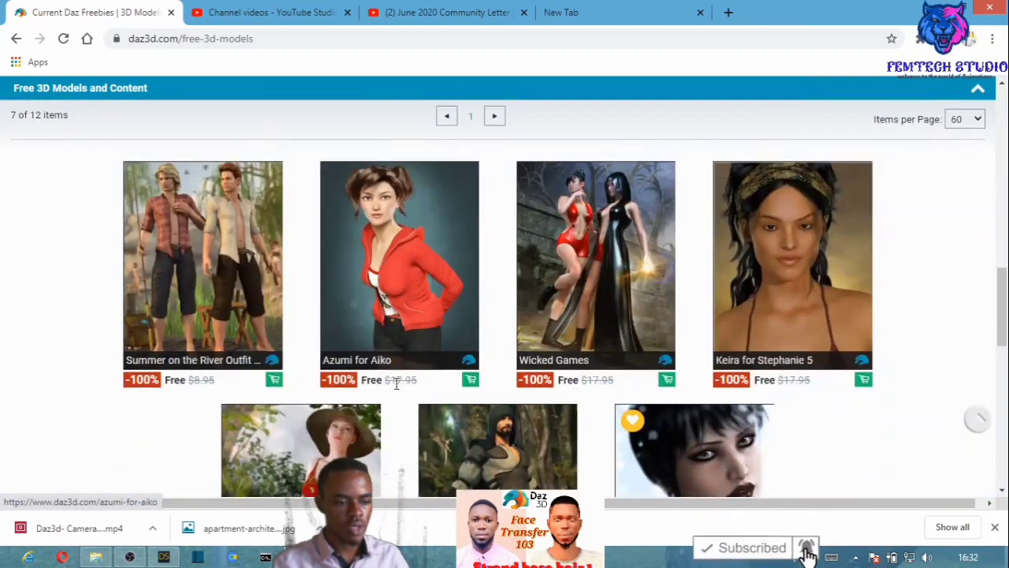
scroll(299, 374, "down", 2)
scroll(307, 347, "up", 2)
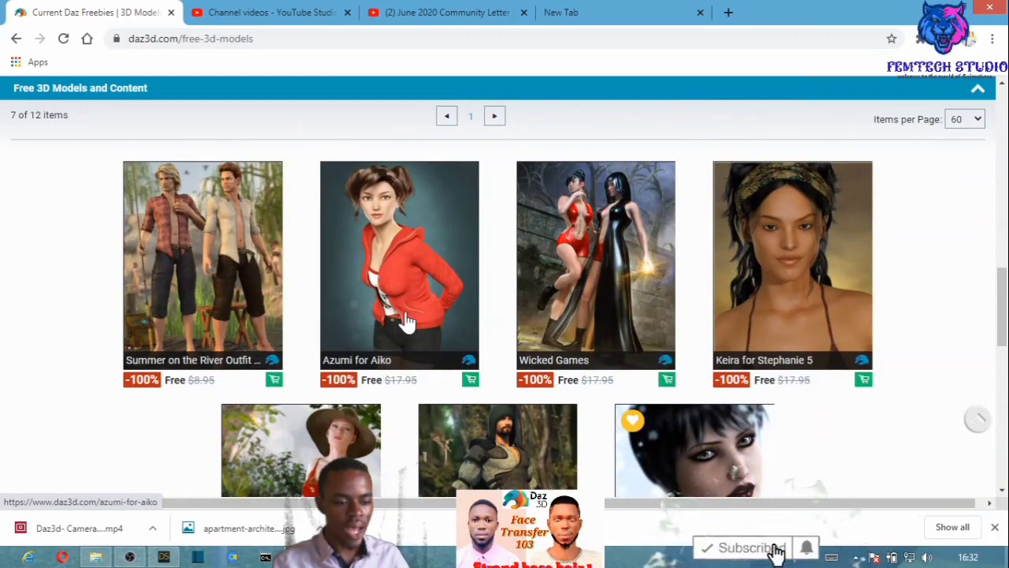
scroll(410, 367, "down", 2)
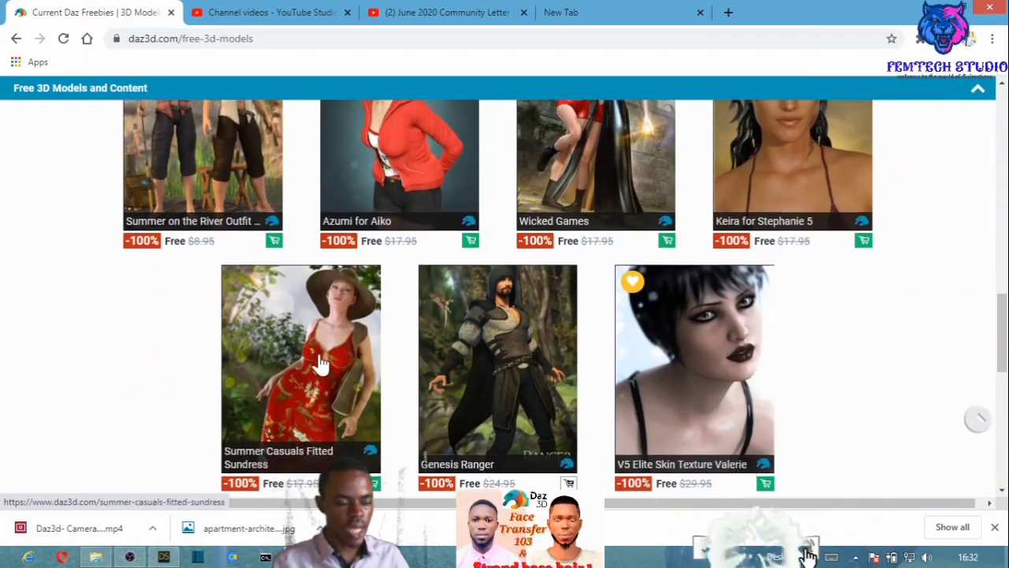
scroll(339, 363, "up", 2)
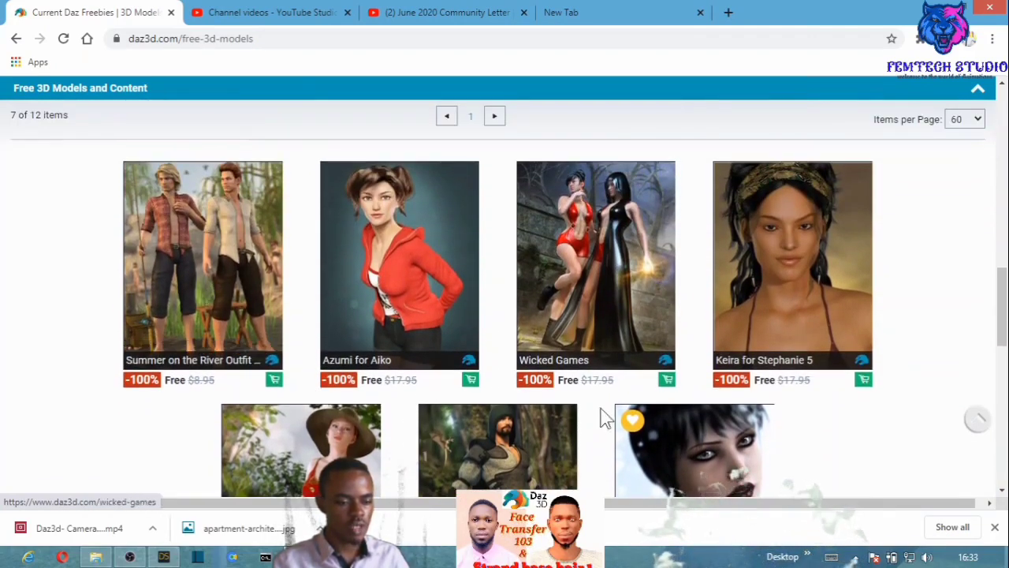
scroll(615, 402, "down", 3)
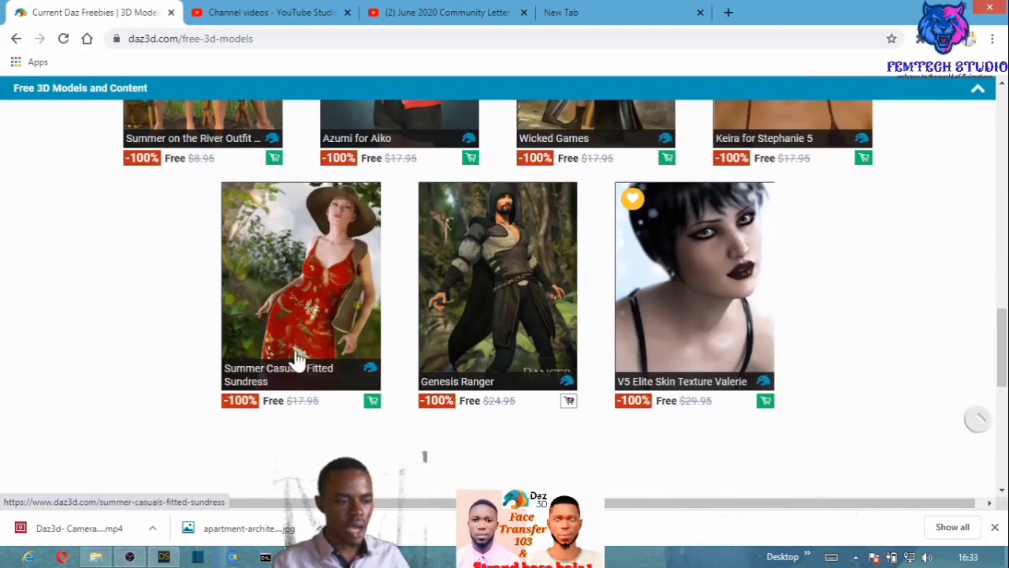
scroll(298, 359, "up", 1)
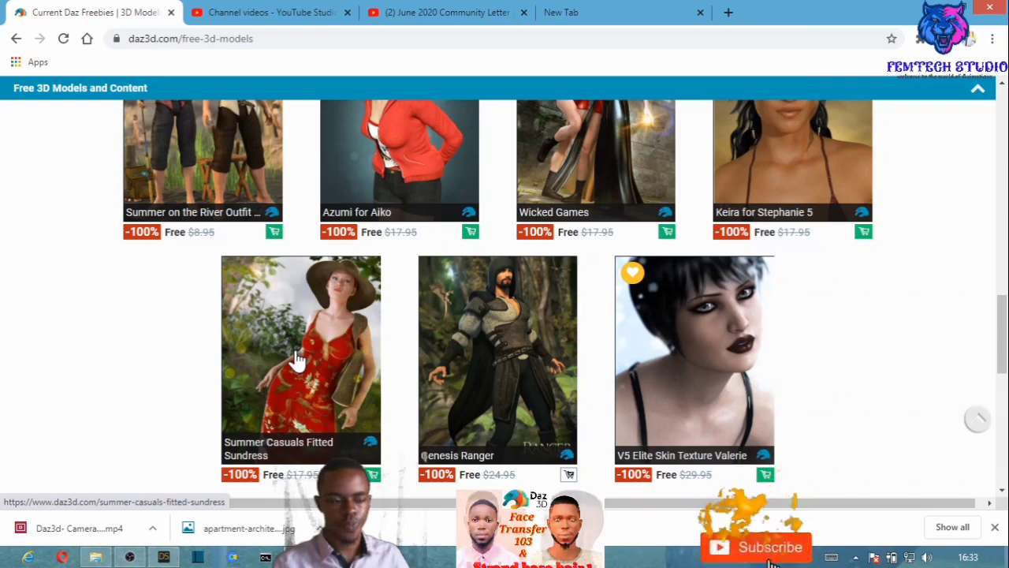
scroll(300, 359, "up", 1)
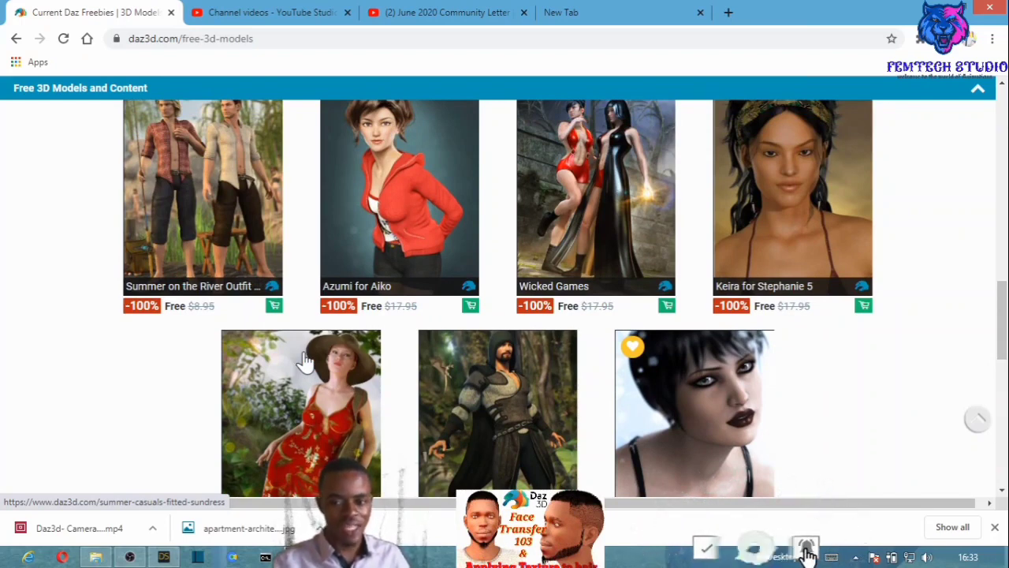
scroll(442, 377, "down", 1)
scroll(442, 376, "down", 3)
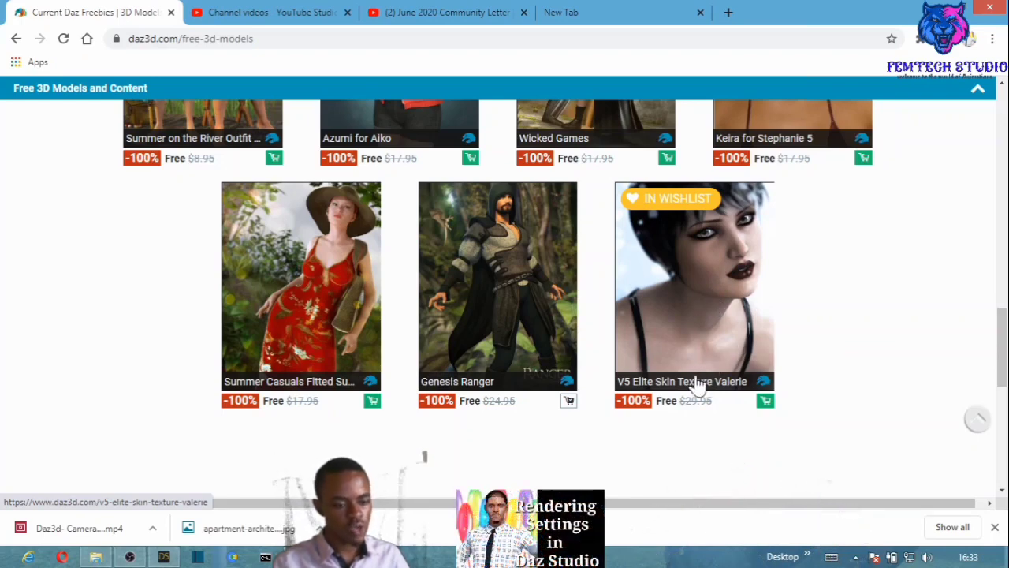
scroll(687, 347, "up", 2)
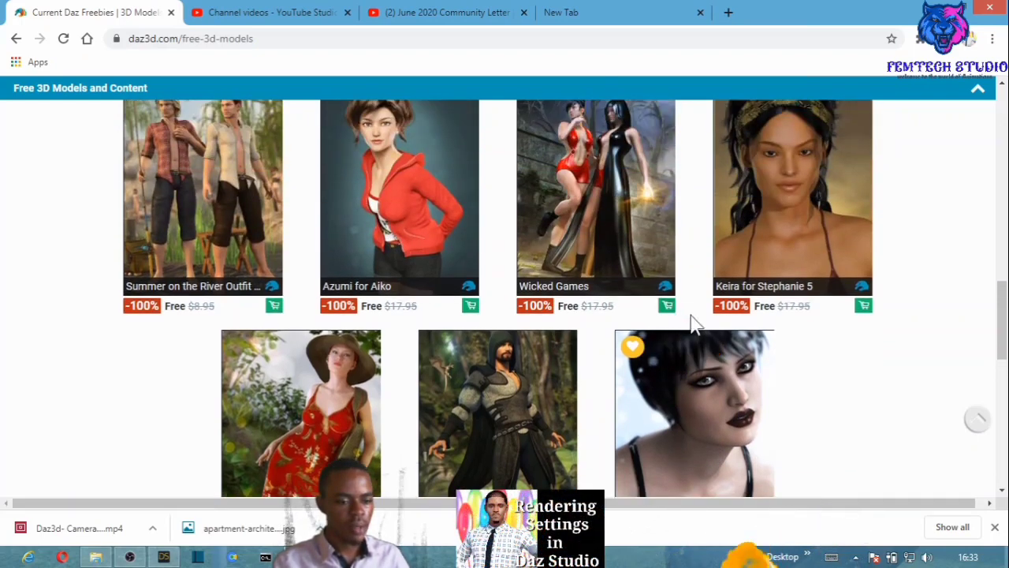
scroll(648, 300, "up", 2)
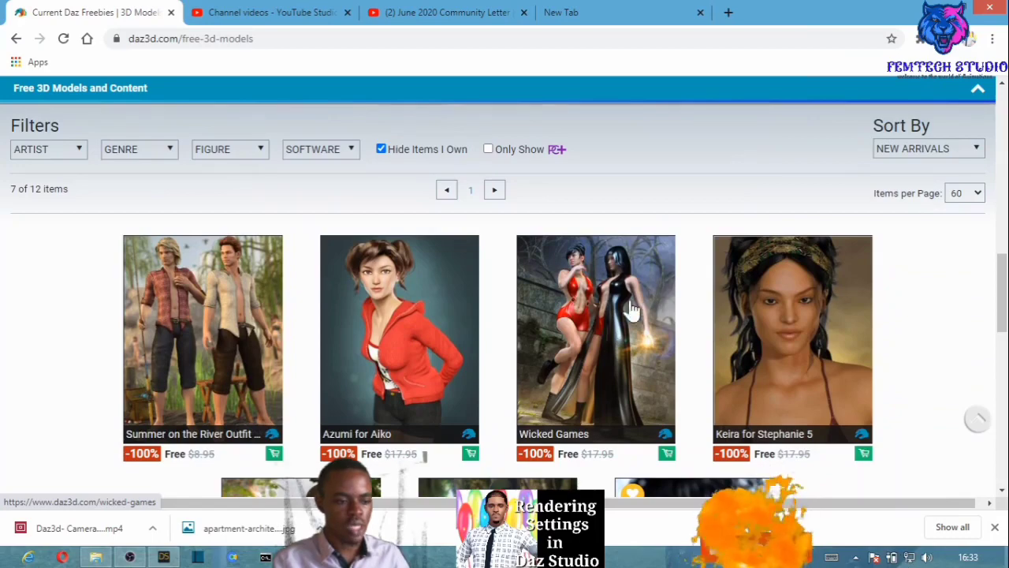
scroll(425, 359, "down", 1)
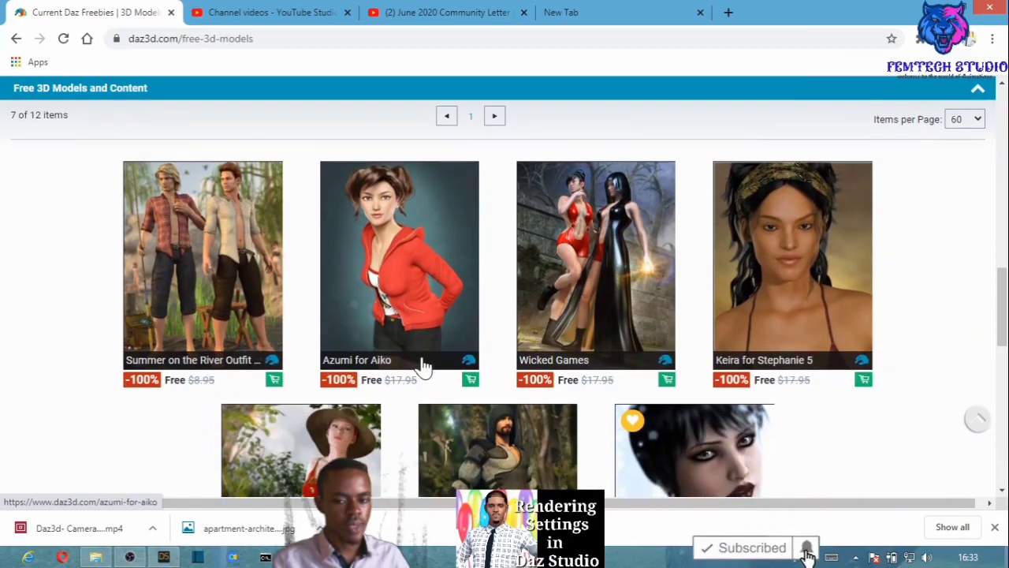
scroll(422, 365, "down", 1)
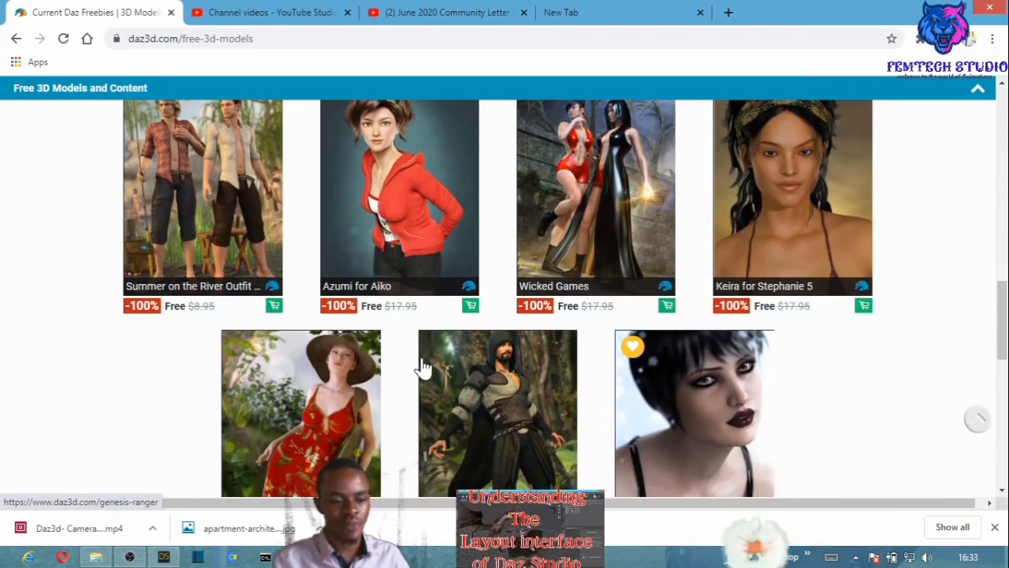
scroll(422, 366, "down", 1)
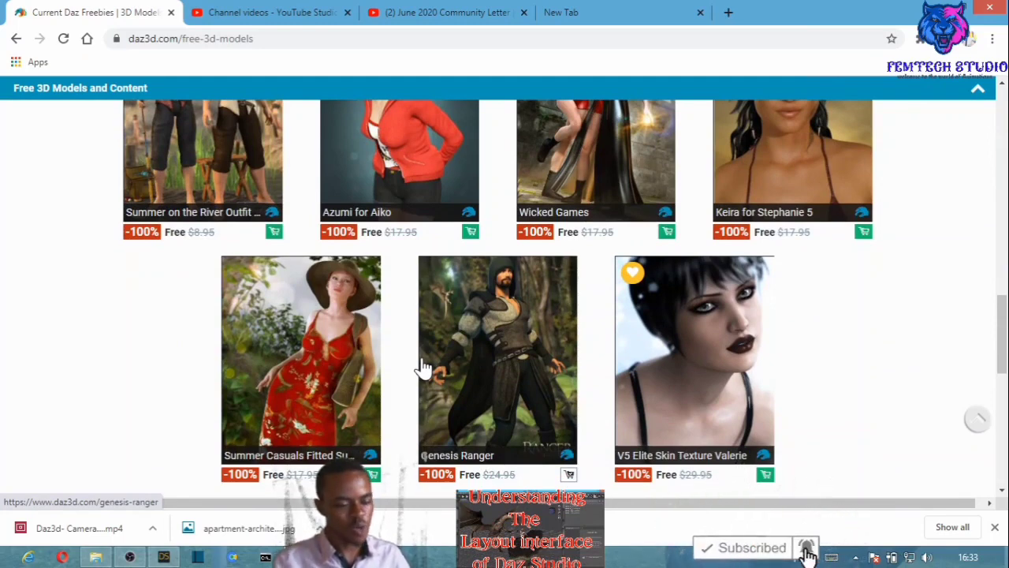
scroll(320, 268, "up", 1)
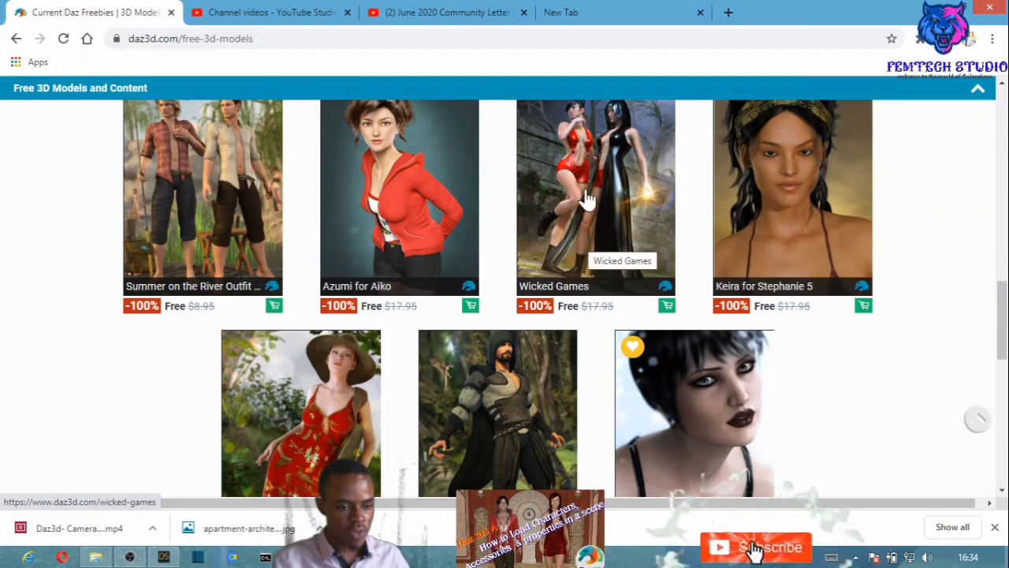
scroll(769, 272, "up", 1)
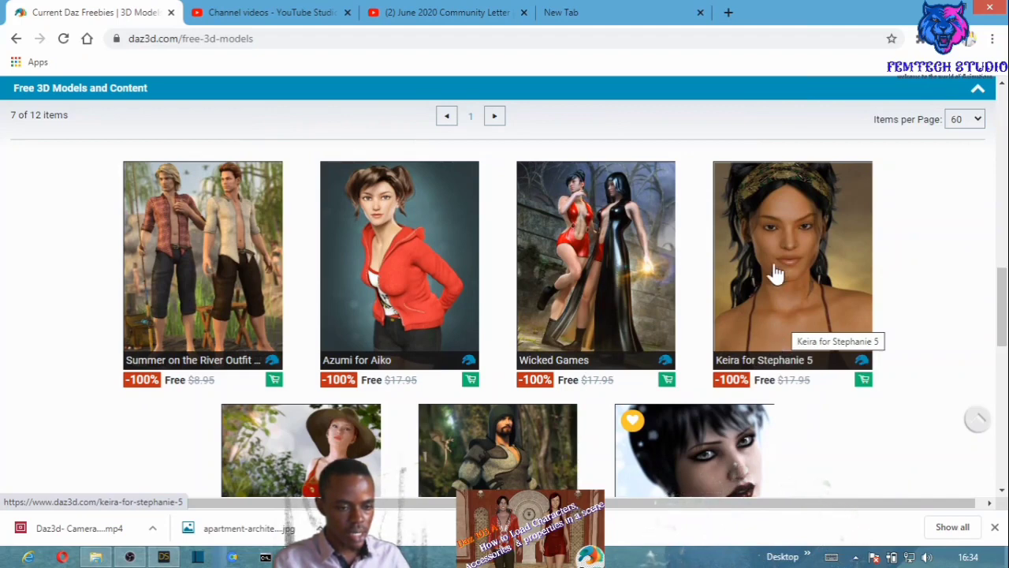
scroll(780, 256, "down", 1)
scroll(784, 262, "up", 1)
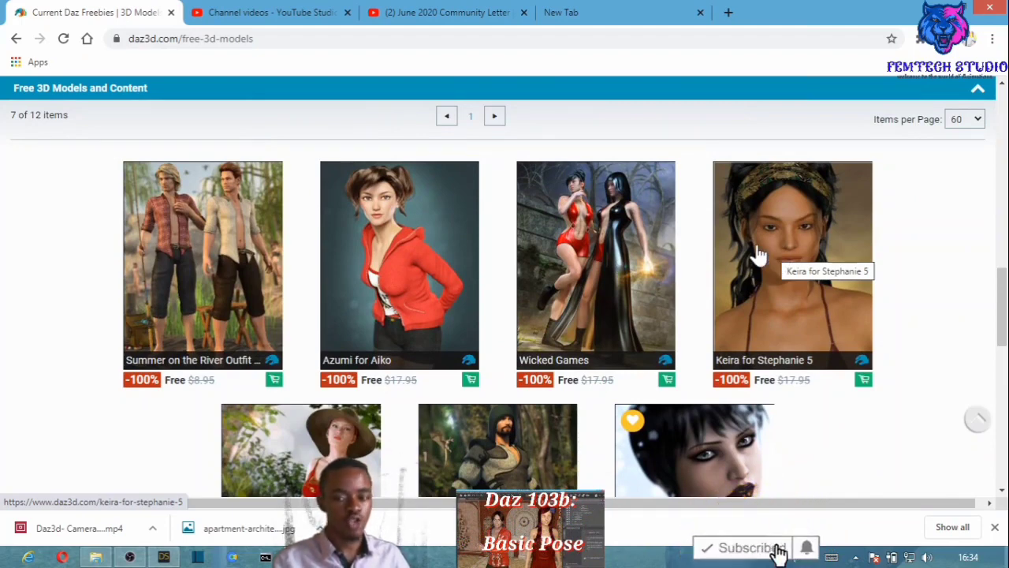
scroll(753, 263, "down", 1)
scroll(757, 272, "up", 1)
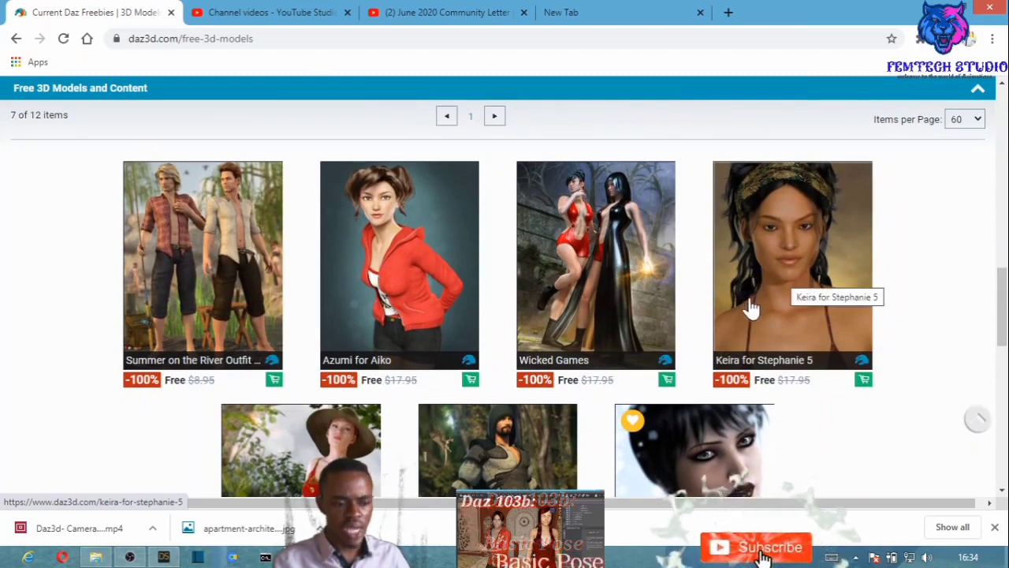
scroll(761, 304, "down", 2)
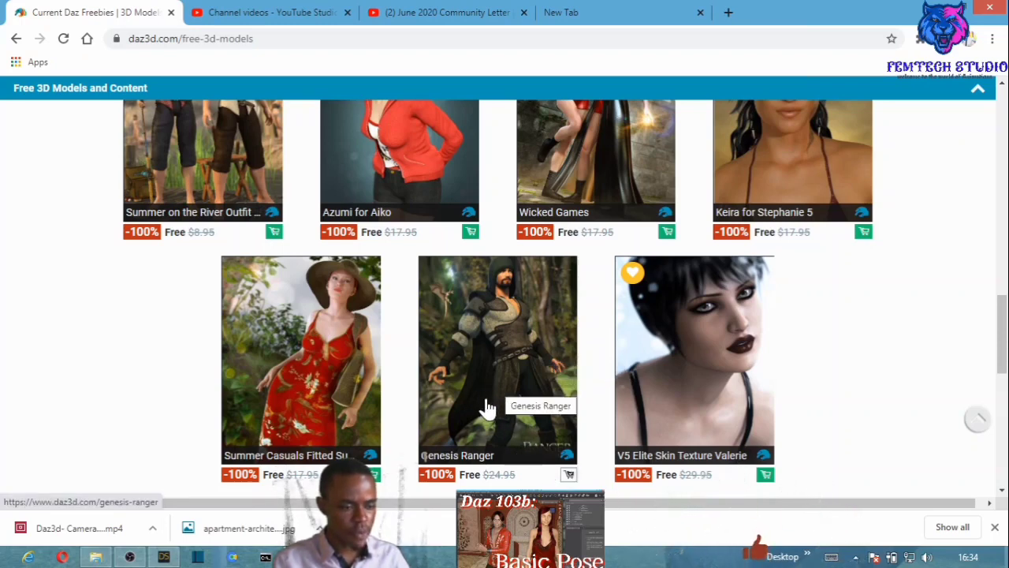
Add Genesis Ranger to the cart, remove it again, and return to the store front page
left_click(569, 474)
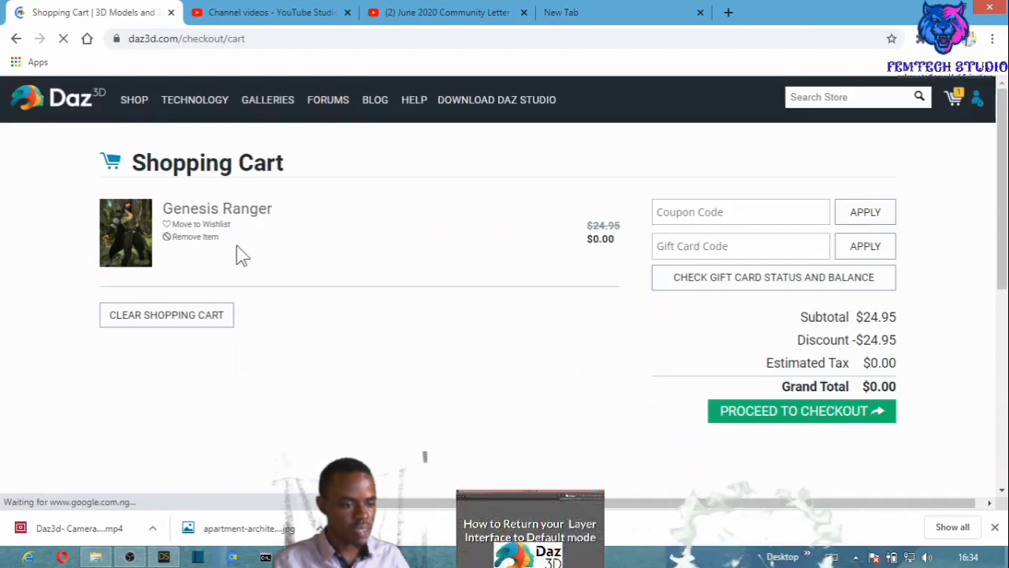
left_click(177, 237)
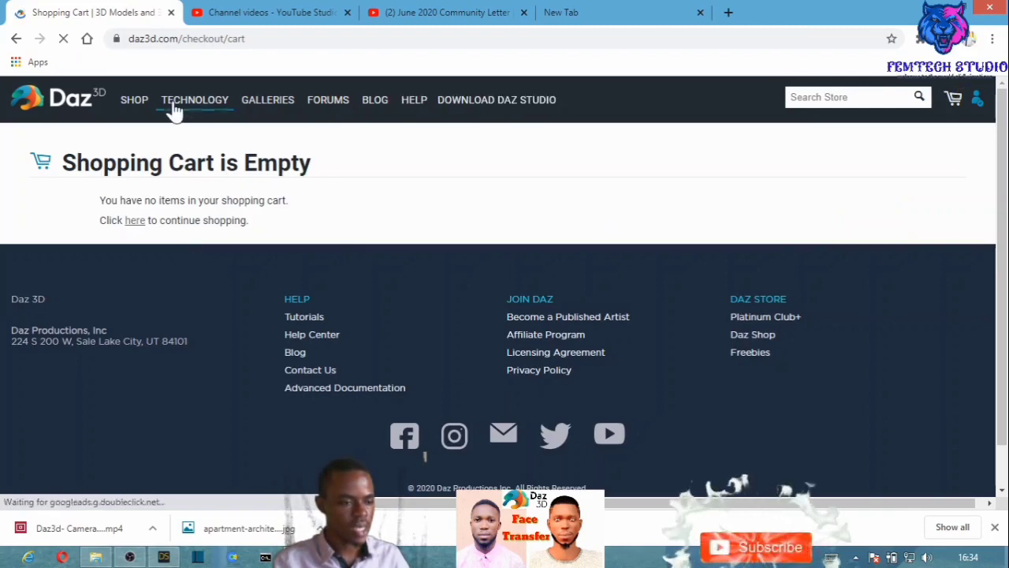
left_click(135, 101)
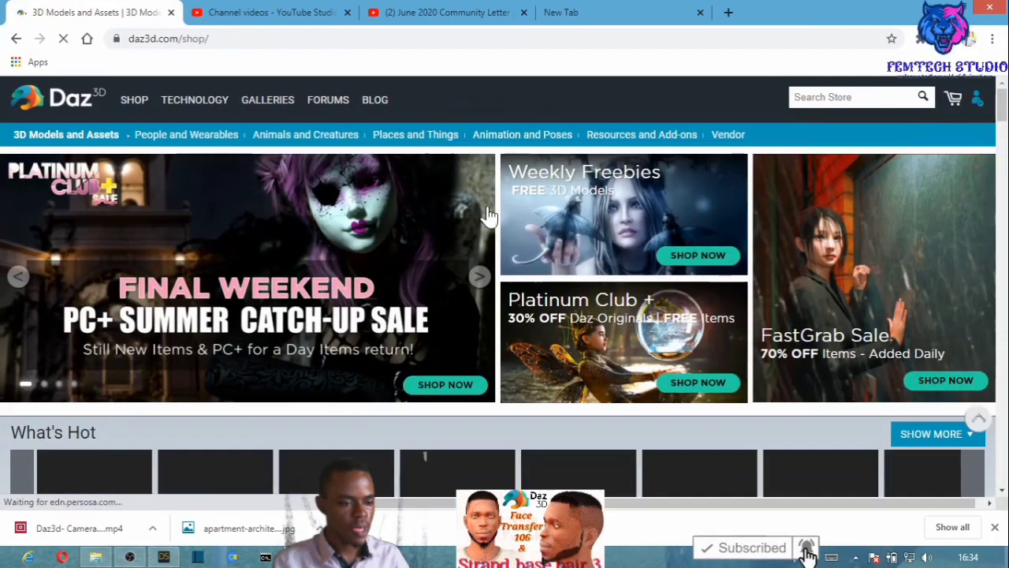
Reopen Weekly Freebies and add Genesis Ranger to the cart, reviewing the $5.98 Textures add-on
left_click(676, 259)
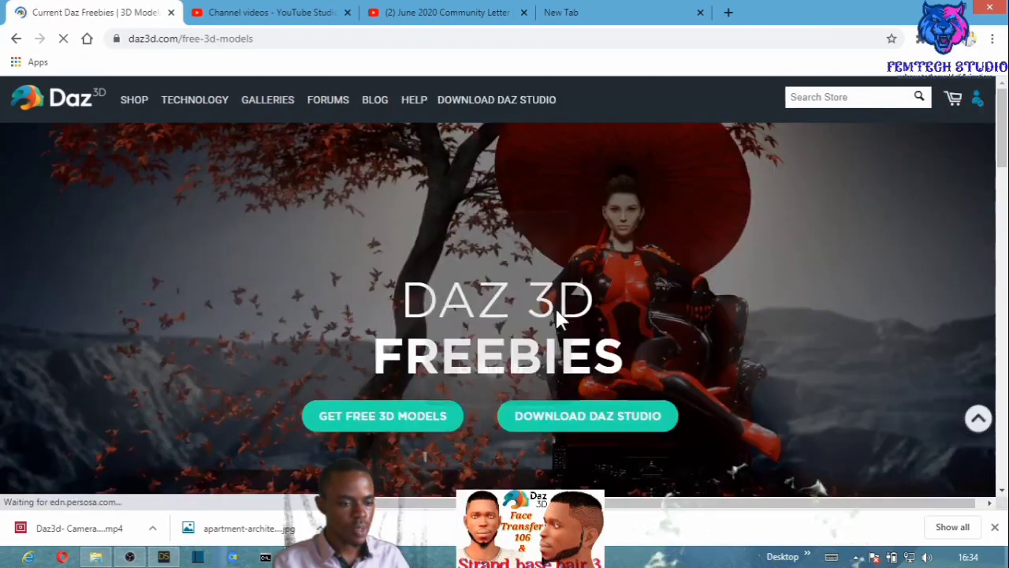
scroll(559, 316, "down", 10)
scroll(559, 315, "down", 4)
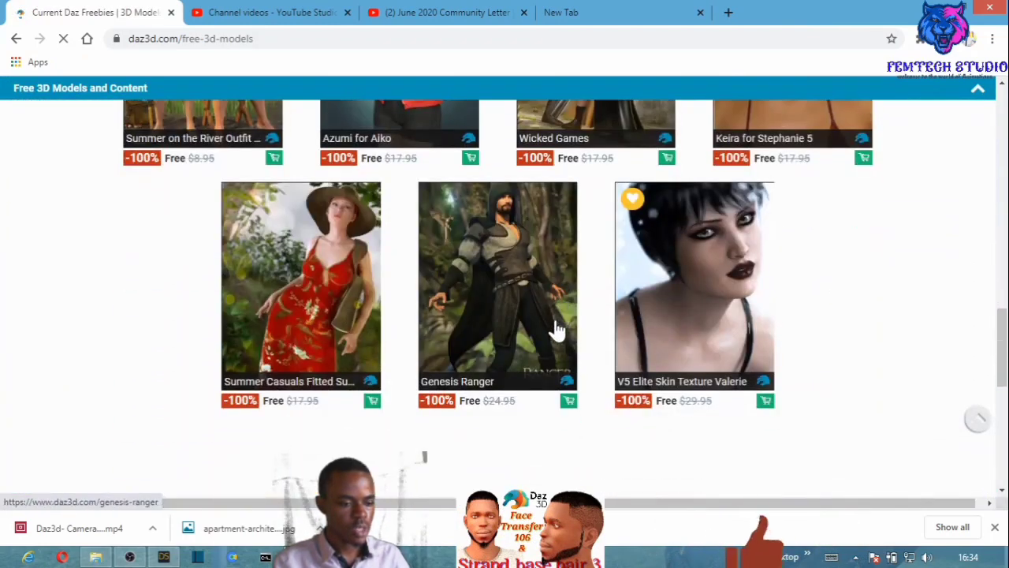
left_click(567, 405)
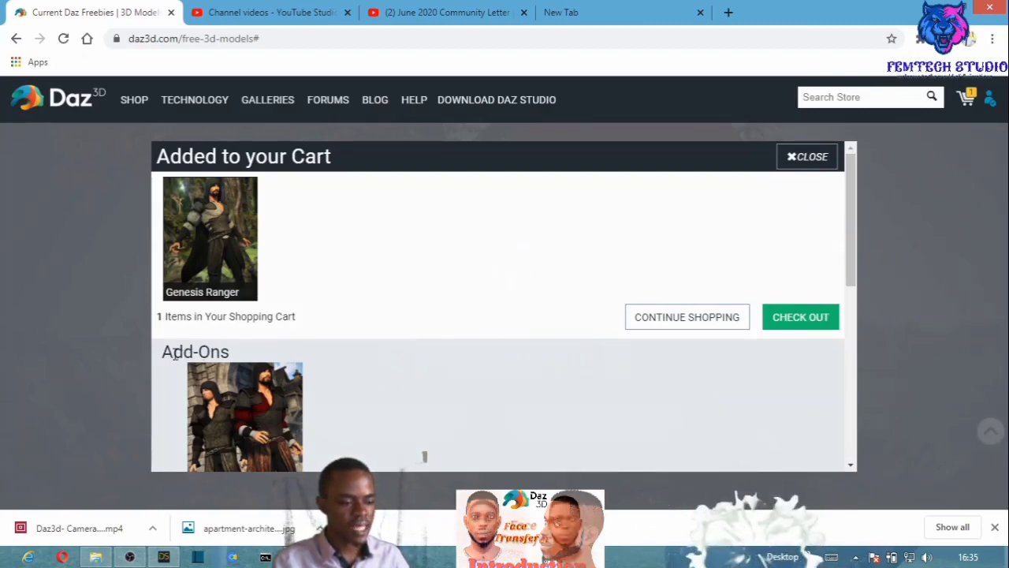
scroll(244, 370, "down", 2)
scroll(241, 374, "up", 2)
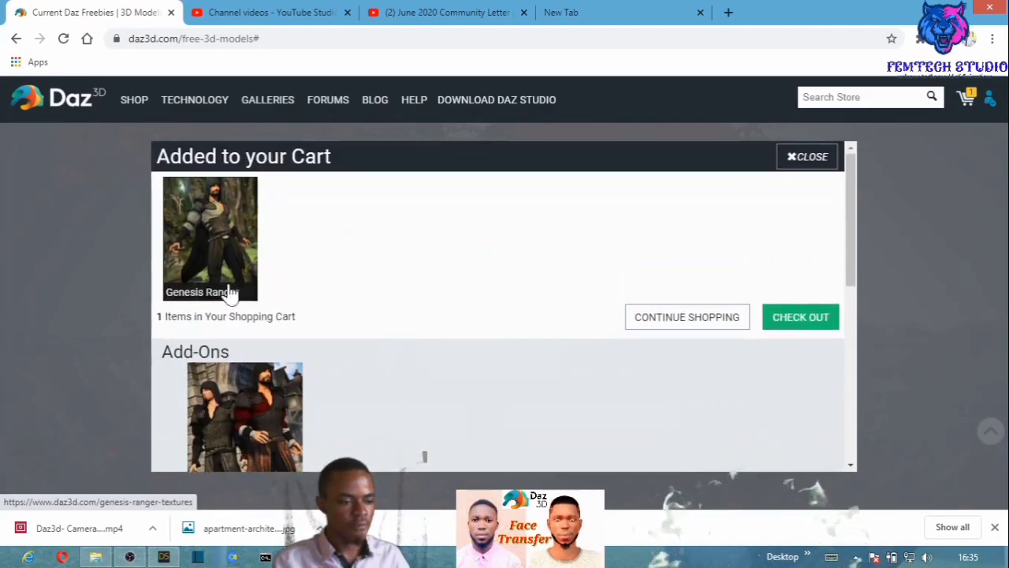
scroll(242, 414, "down", 1)
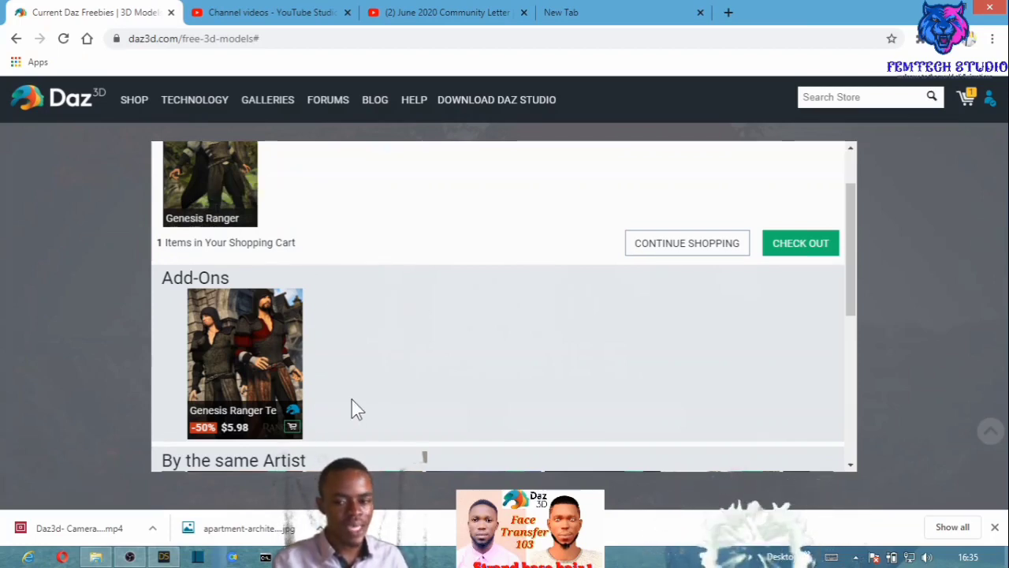
scroll(336, 351, "up", 1)
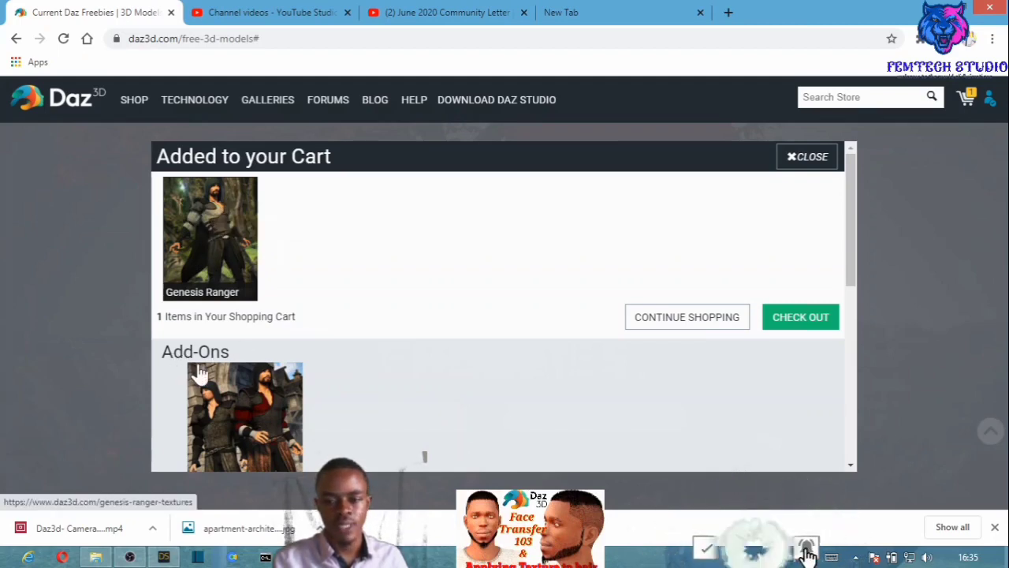
scroll(205, 277, "down", 1)
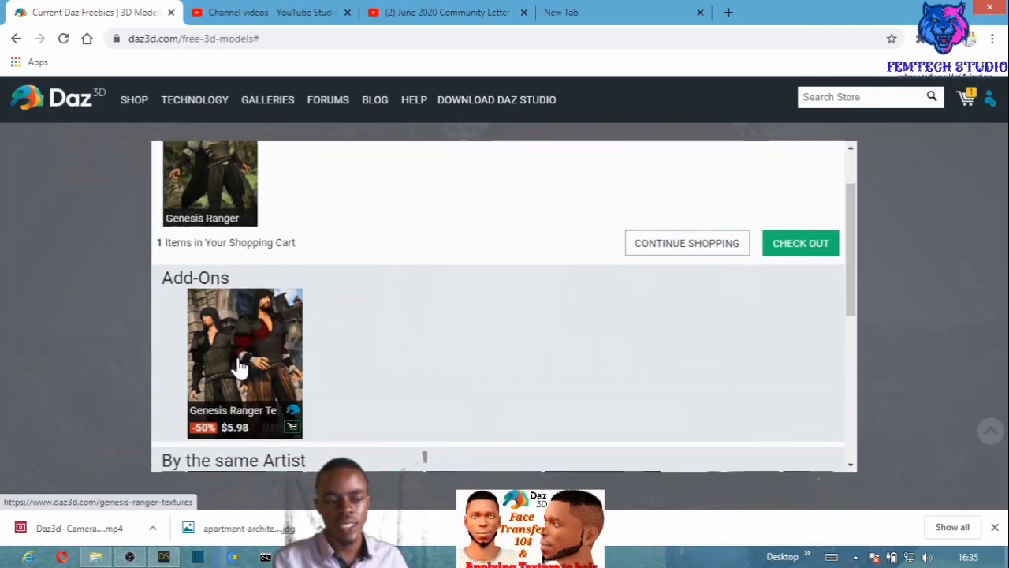
scroll(237, 367, "up", 1)
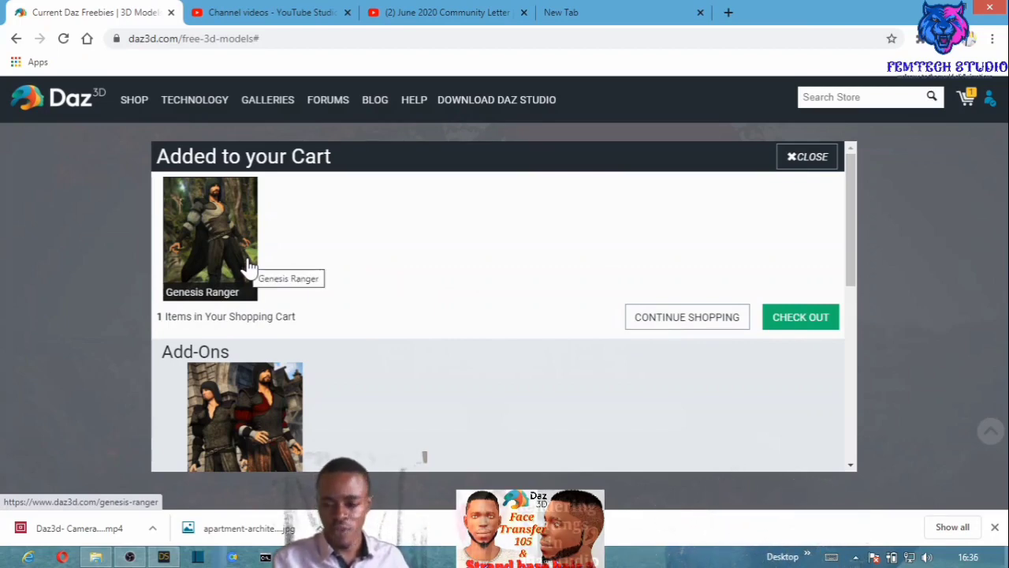
Check out and place the free Genesis Ranger order
left_click(801, 318)
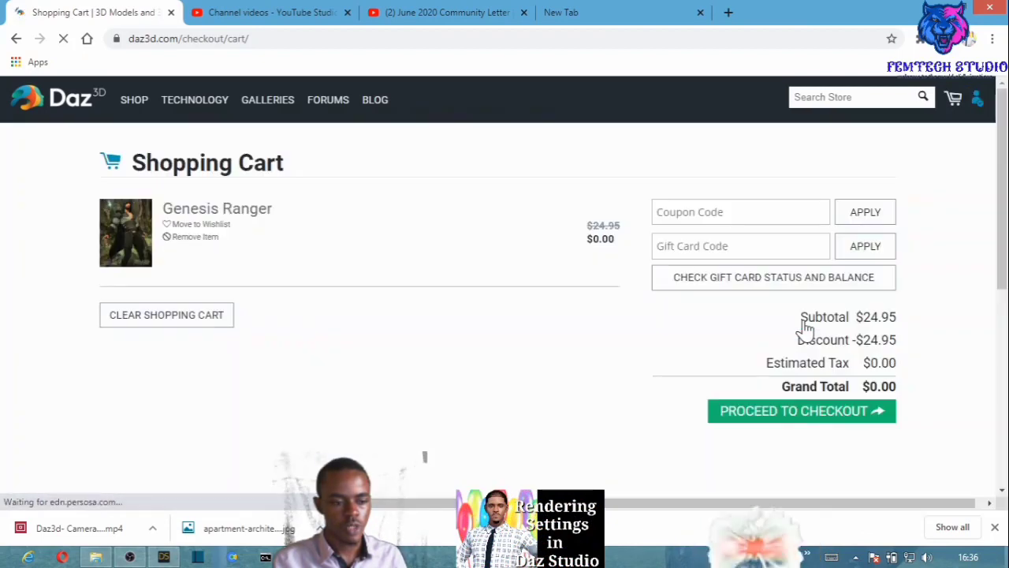
left_click(797, 414)
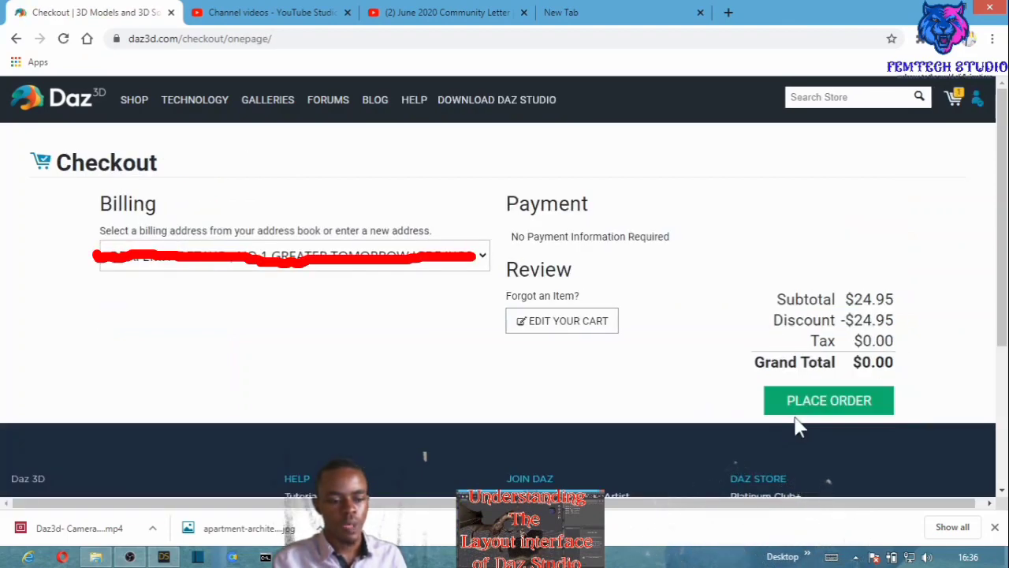
left_click(825, 411)
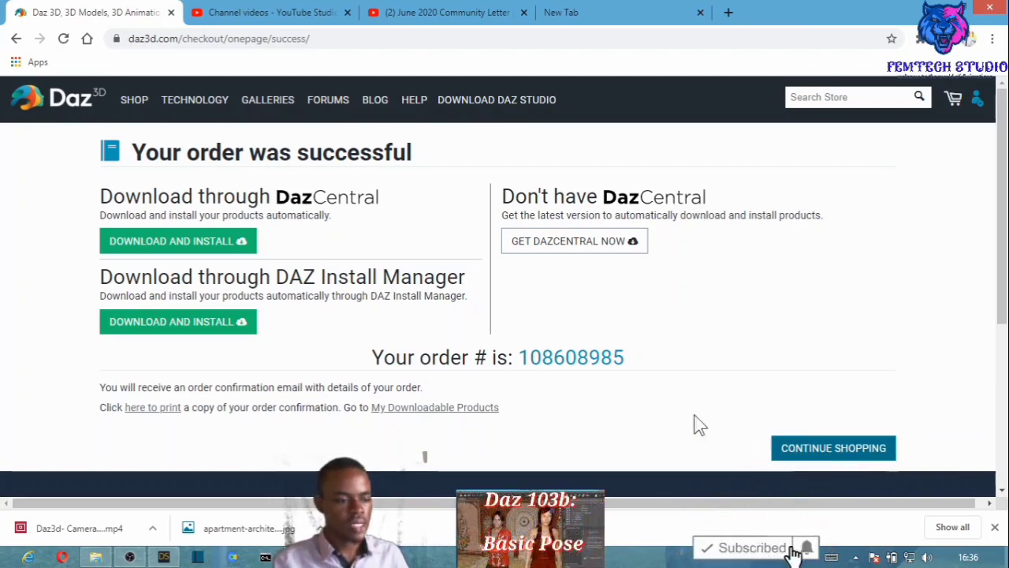
Search the store for '100% free' and browse results like Lil Free Chair and Moon Broom
left_click(838, 96)
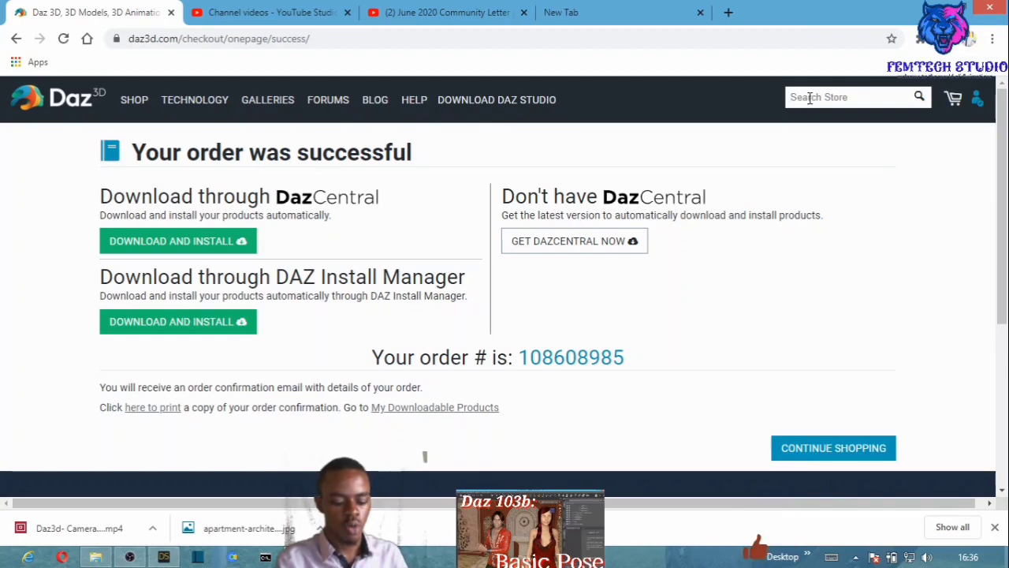
type("00")
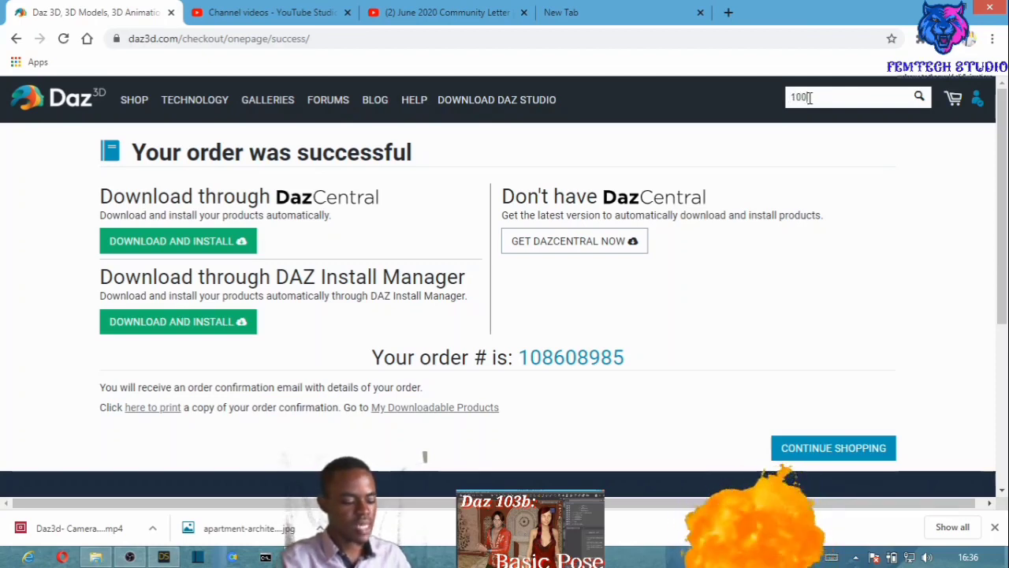
type("%")
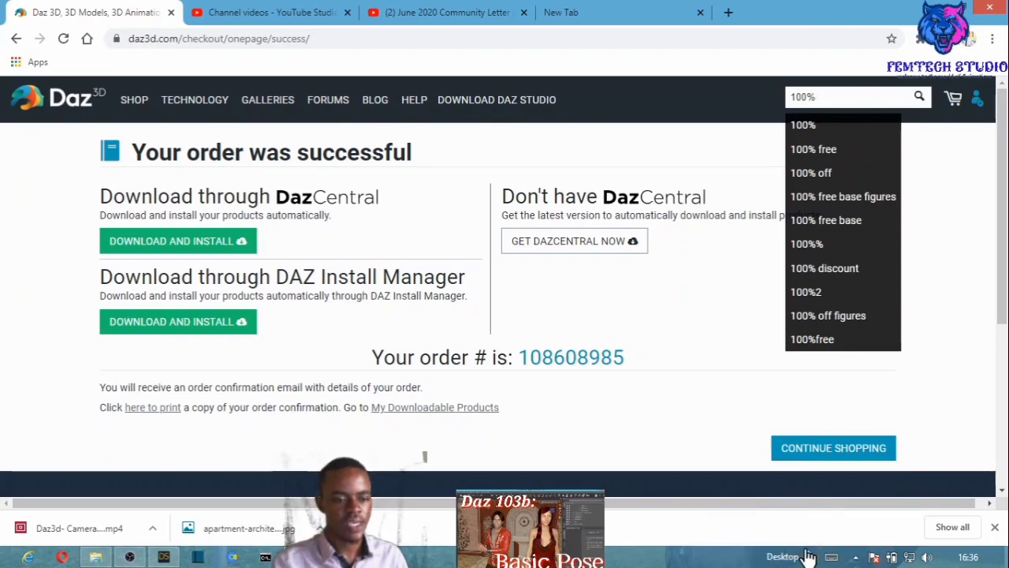
left_click(808, 158)
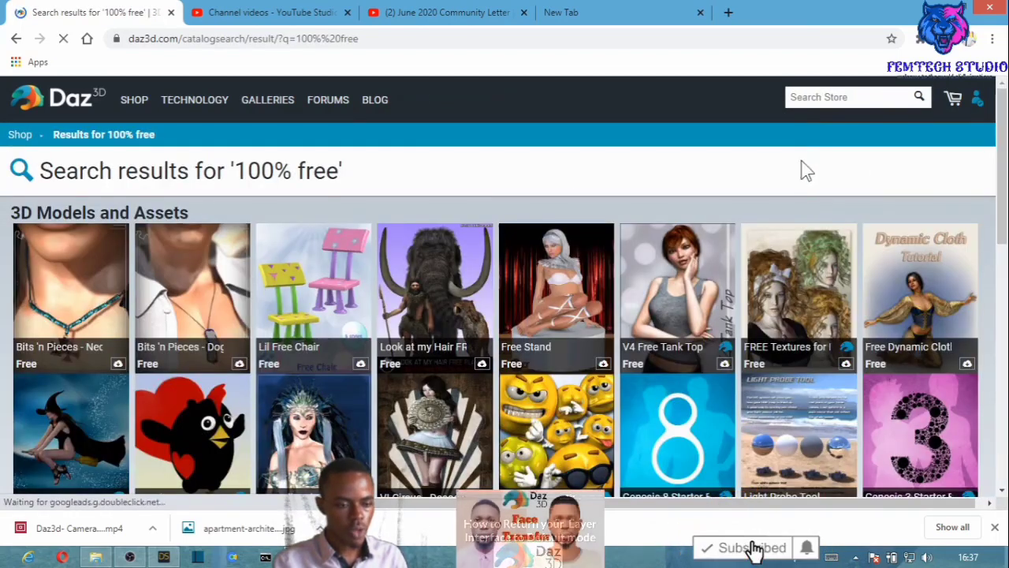
scroll(783, 260, "down", 1)
scroll(783, 261, "down", 1)
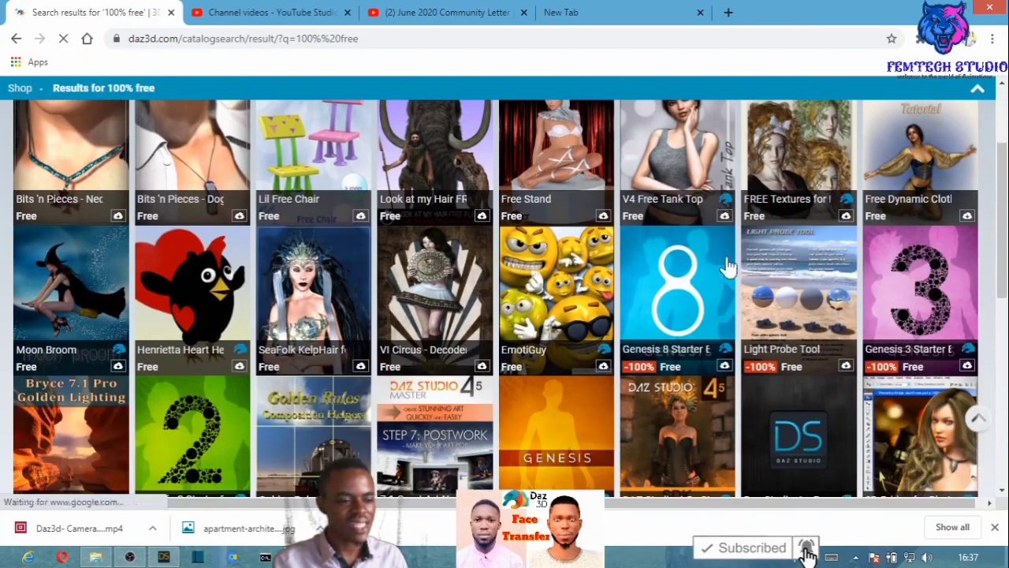
scroll(749, 260, "up", 2)
scroll(247, 268, "down", 1)
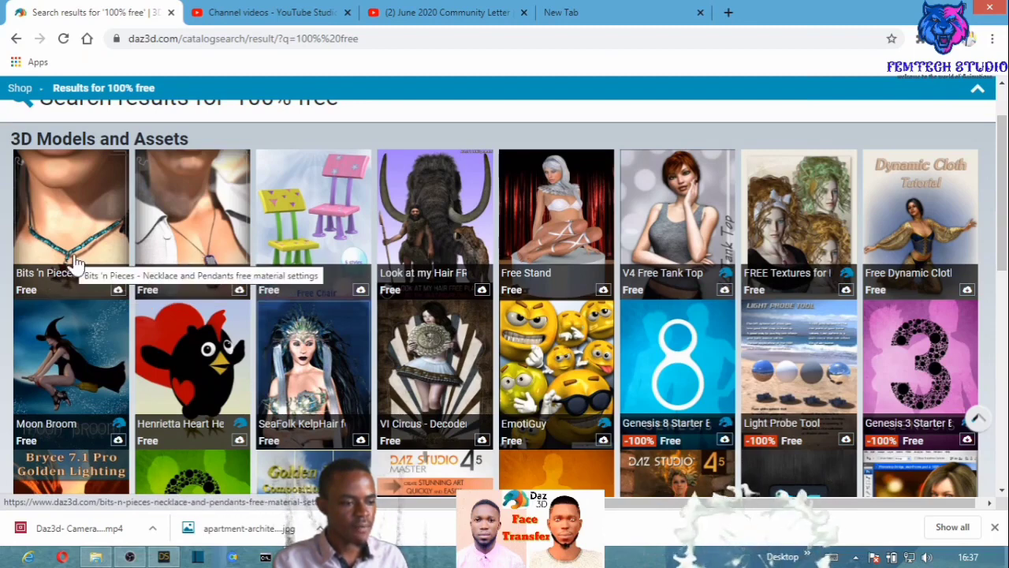
scroll(83, 263, "up", 1)
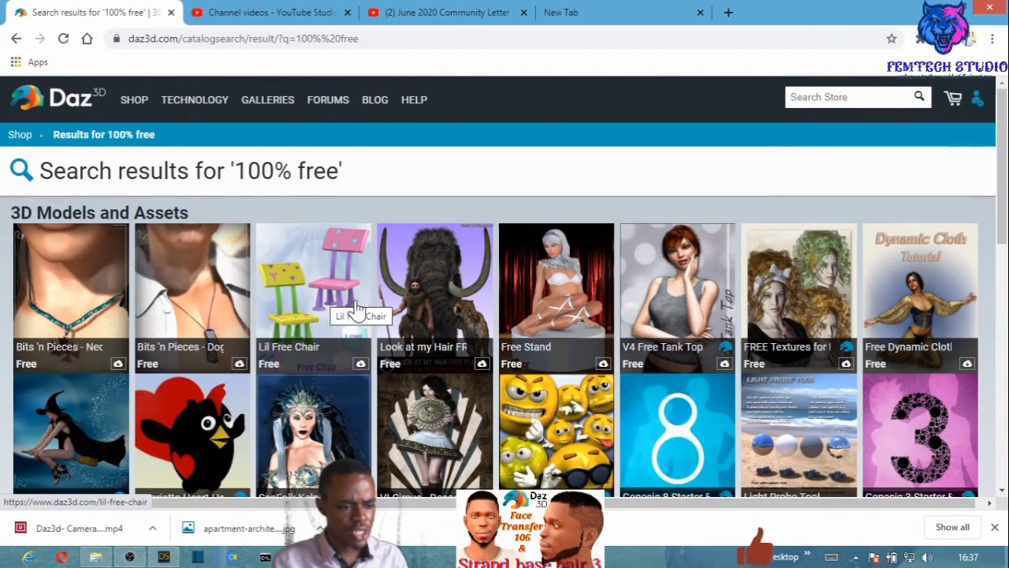
scroll(358, 308, "down", 1)
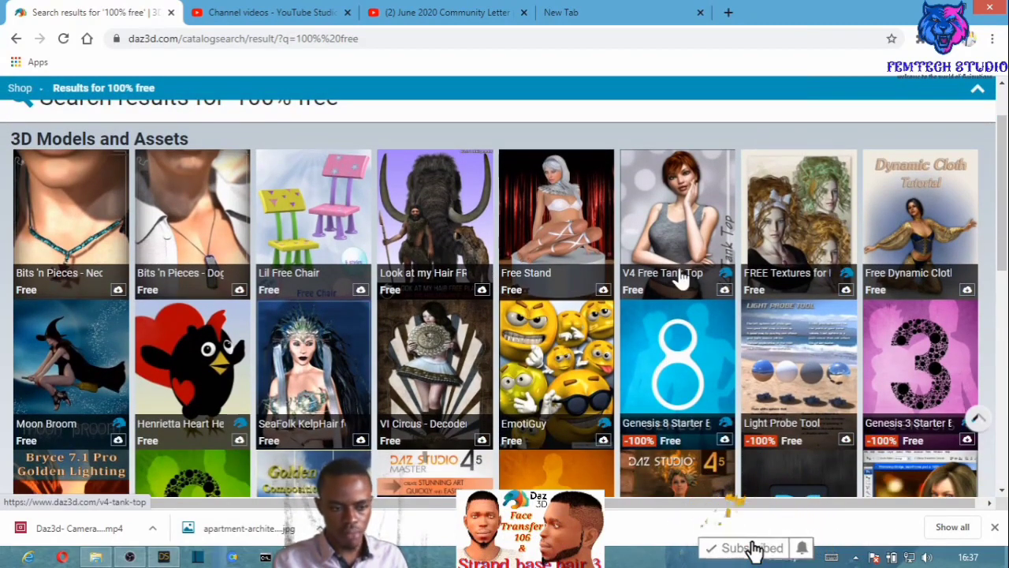
scroll(694, 272, "down", 2)
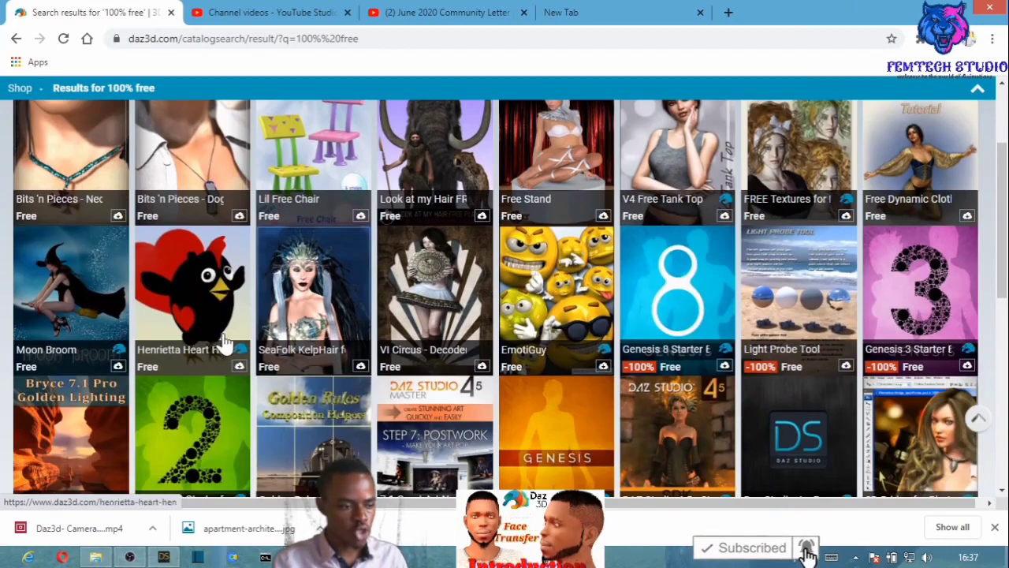
scroll(291, 351, "up", 1)
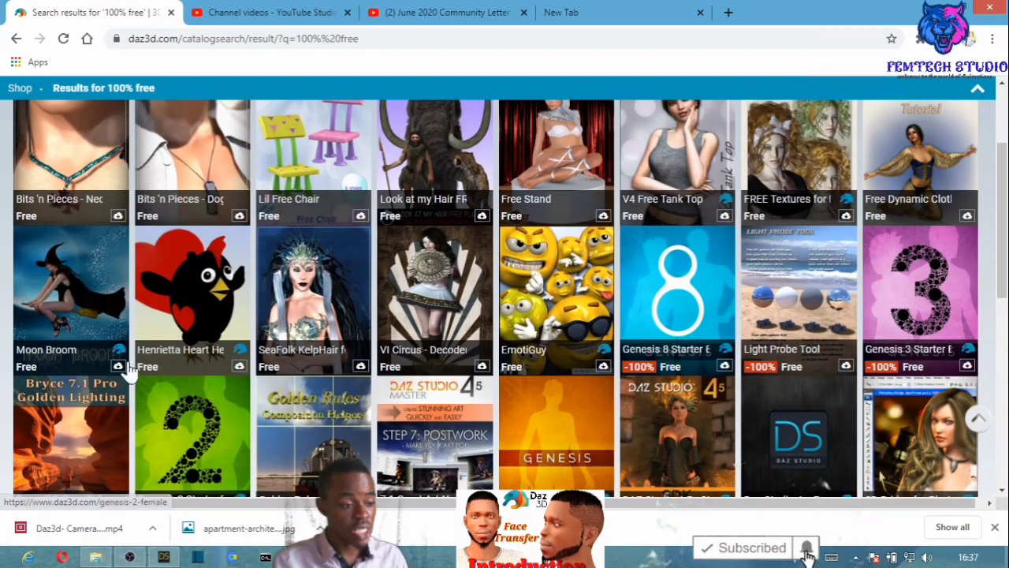
scroll(122, 327, "up", 1)
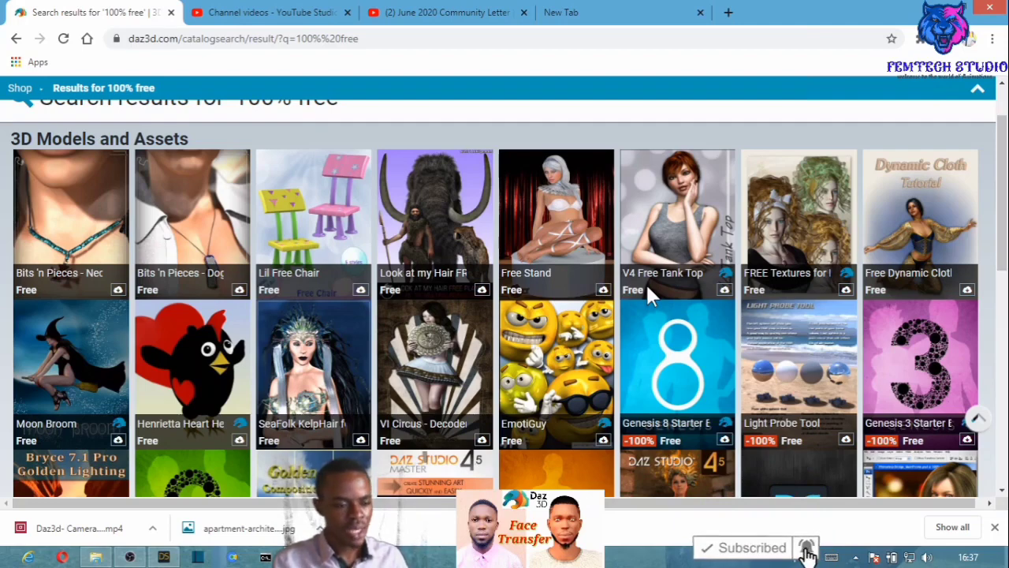
scroll(552, 359, "down", 1)
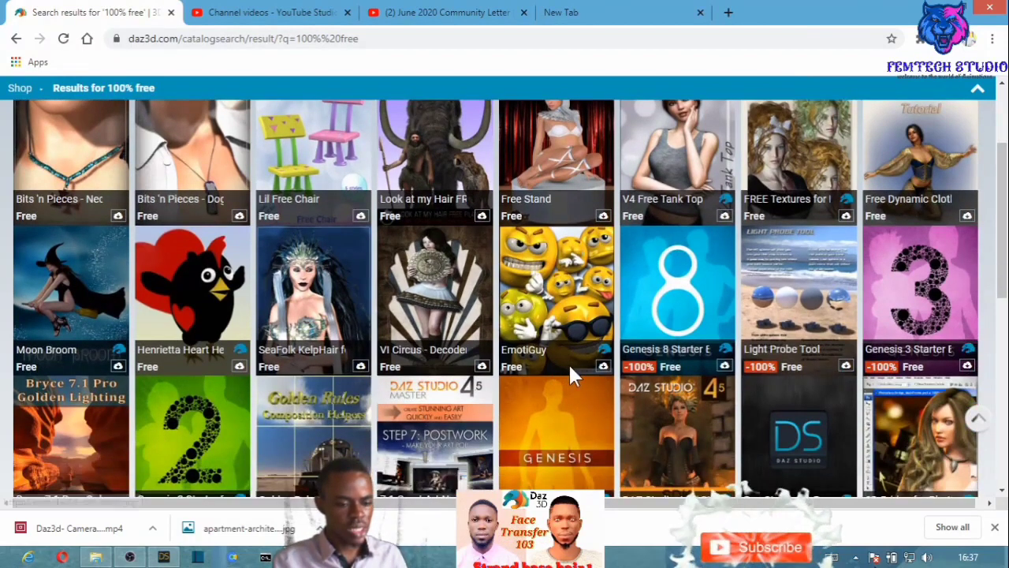
scroll(569, 362, "up", 2)
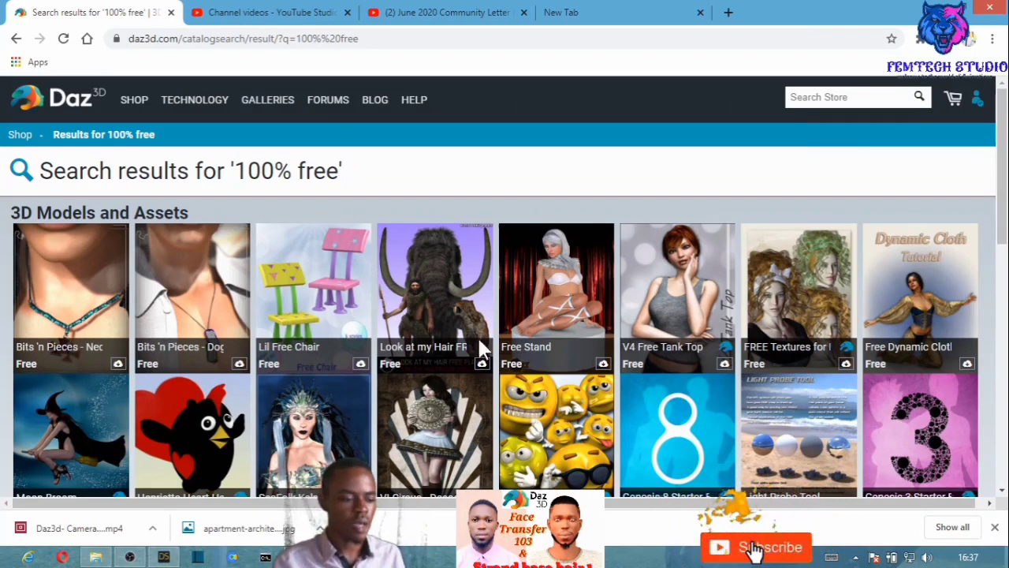
In DAZ Studio, hide and delete the Michael 6 figure and its Boxers
left_click(164, 557)
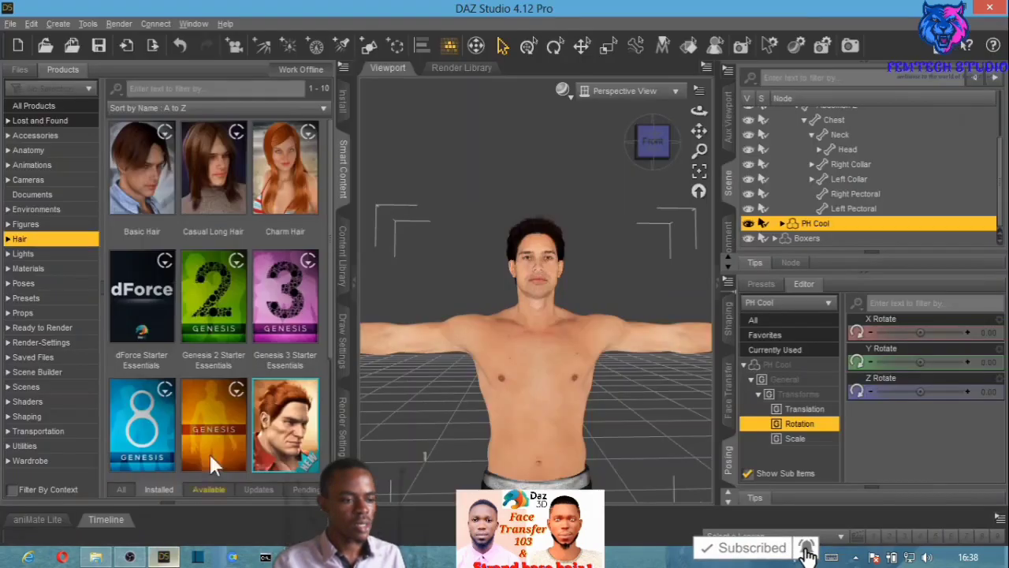
scroll(820, 189, "up", 2)
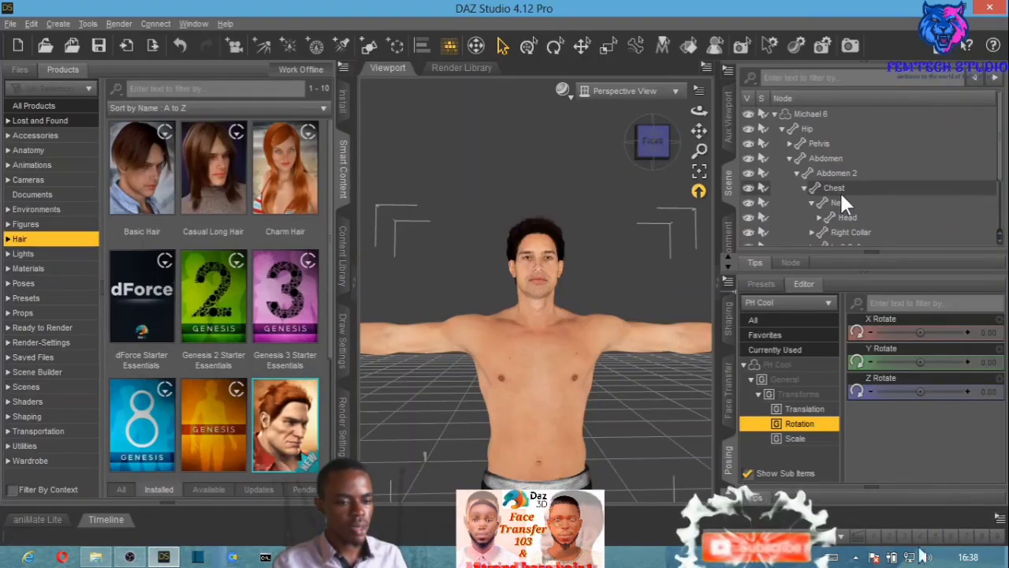
left_click(776, 114)
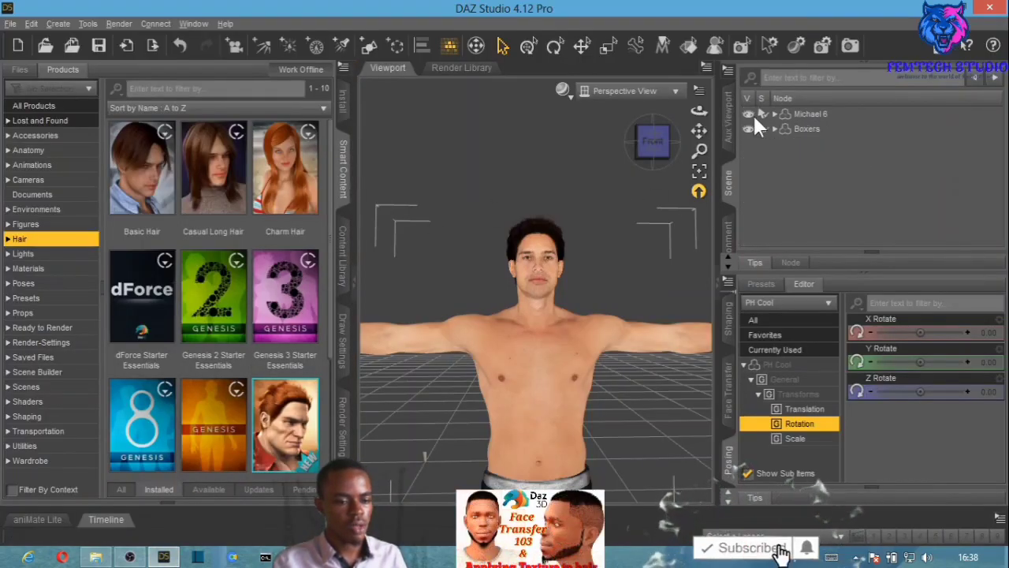
left_click(749, 115)
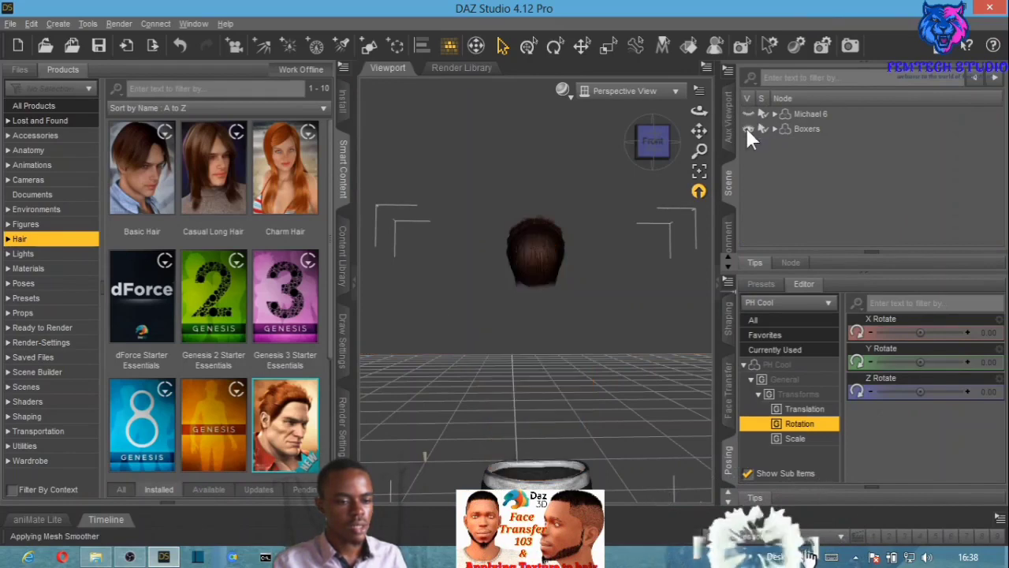
key("ctrl+a")
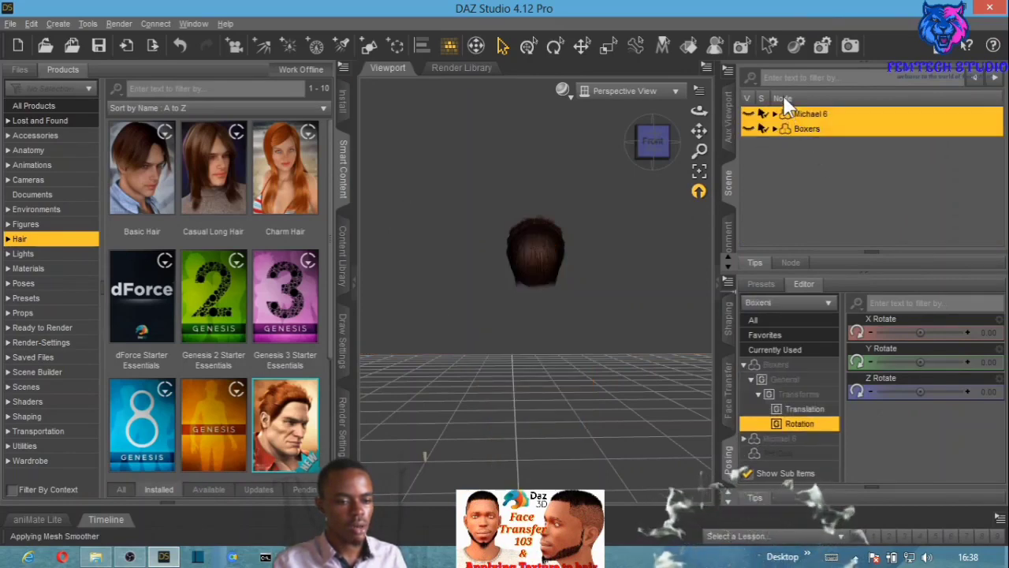
key("Delete")
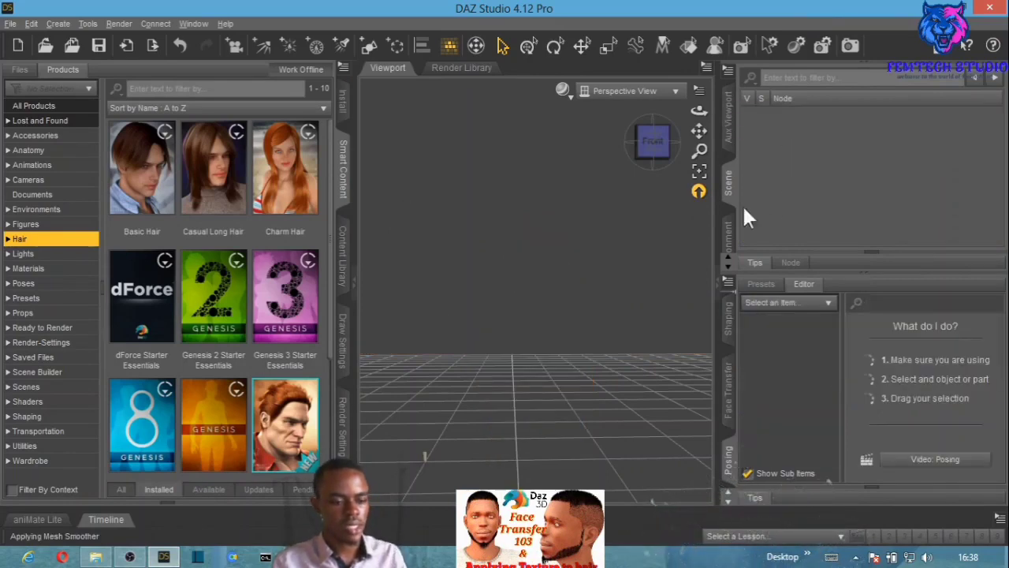
Reset the viewport camera to its default view and toggle the product library pane
left_click(699, 192)
left_click(352, 282)
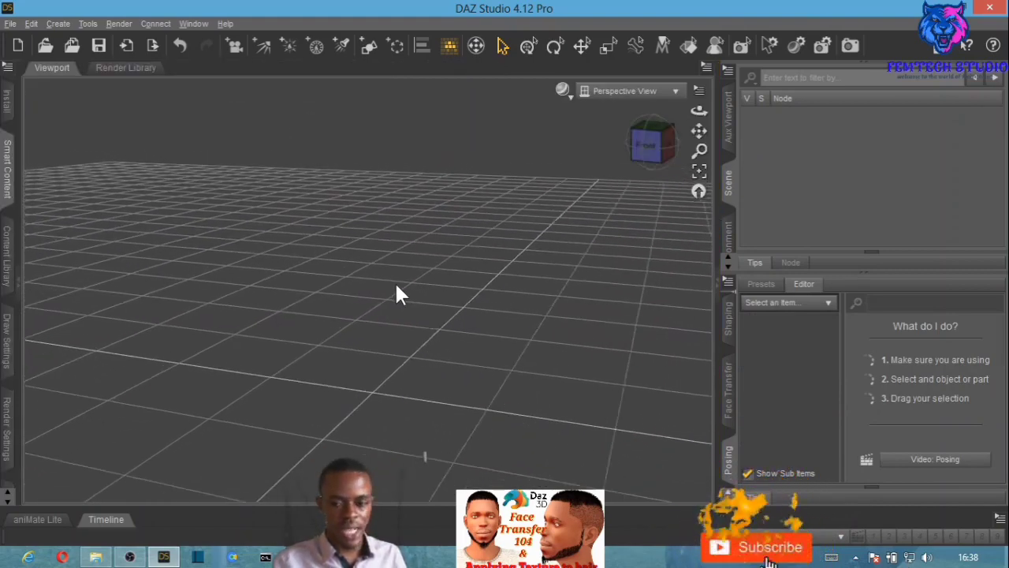
left_click(21, 294)
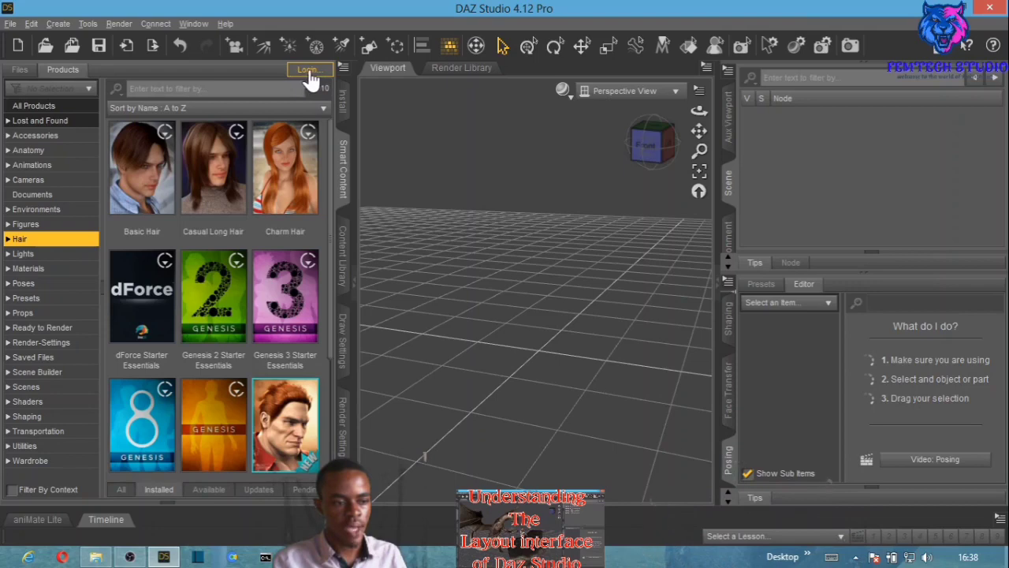
Sign in to the Daz 3D account through the Account Login dialog
left_click(308, 70)
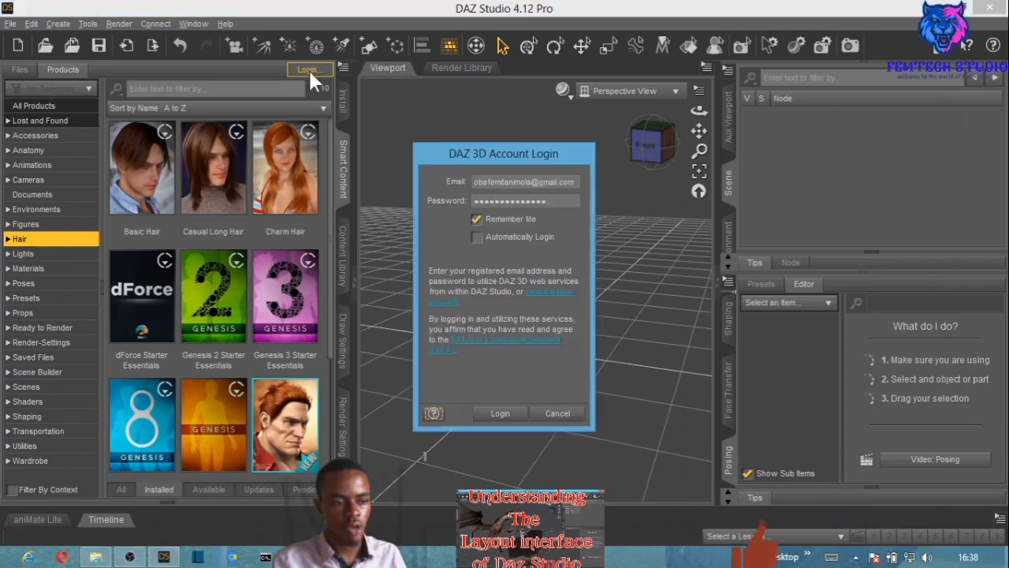
left_click(501, 412)
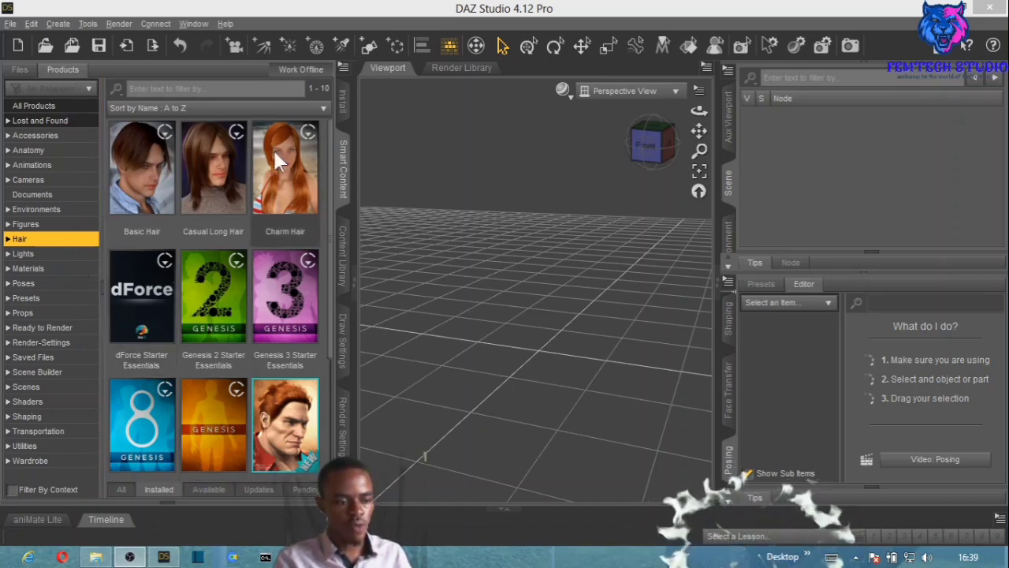
Toggle the product library pane and list the installed Wardrobe products
left_click(343, 169)
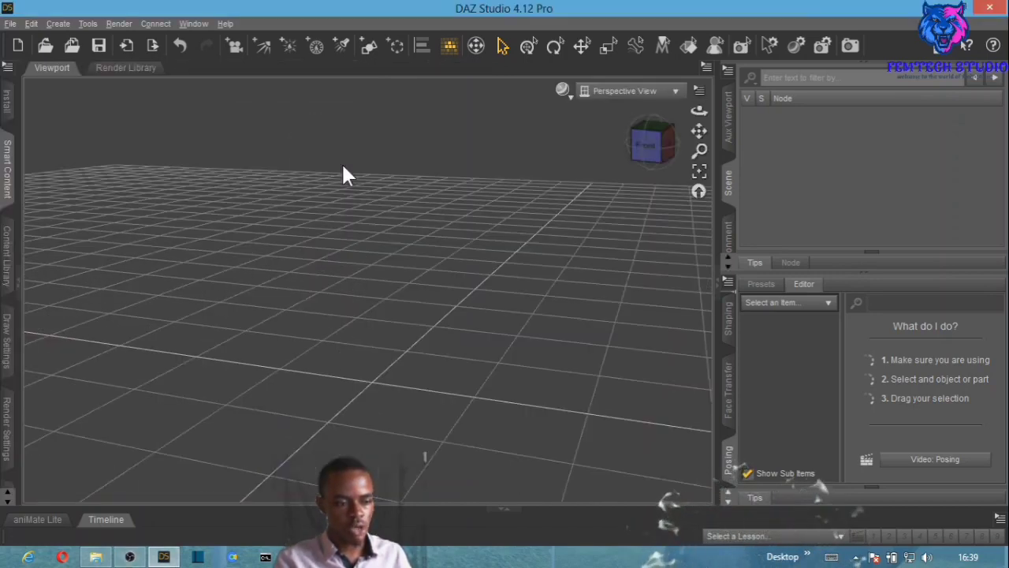
left_click(9, 170)
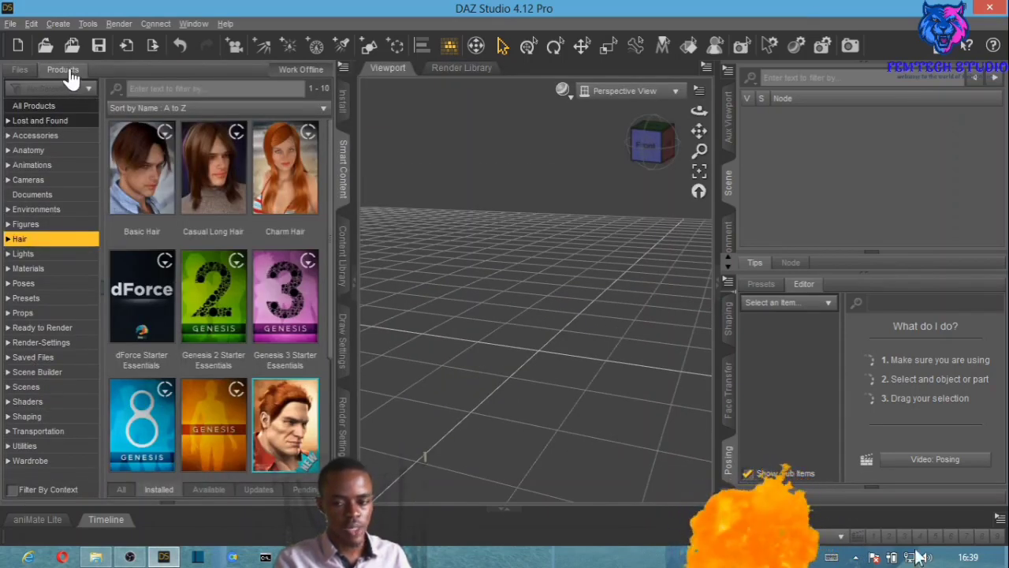
left_click(31, 463)
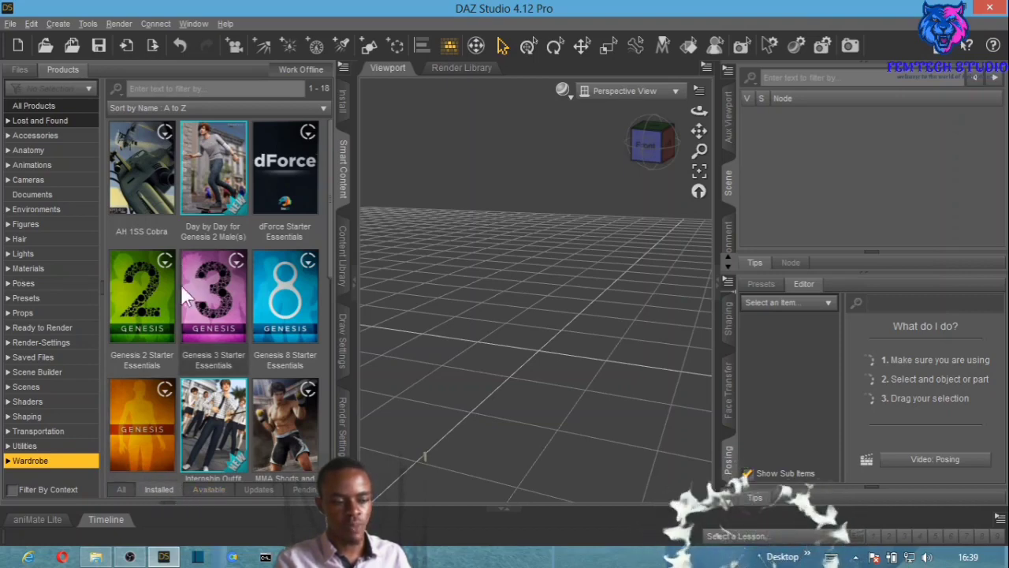
mouse_move(182, 435)
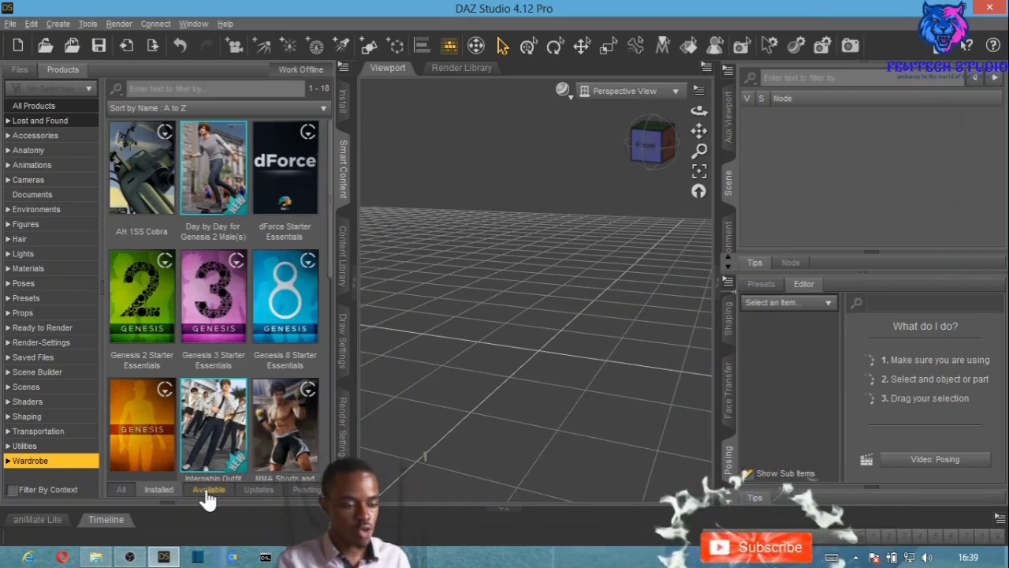
Download and install Genesis Ranger from the Available Wardrobe products via Daz Connect
left_click(208, 490)
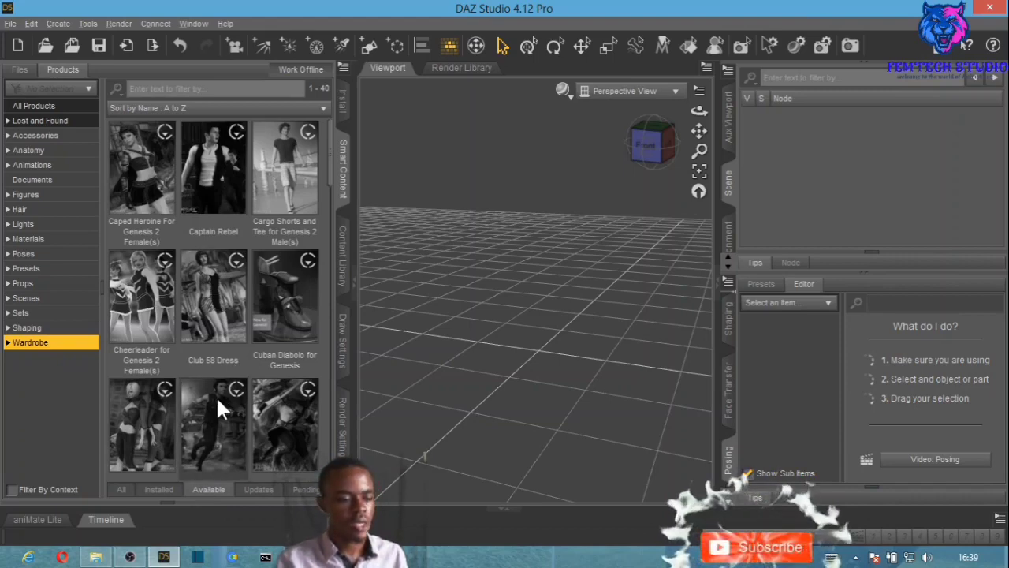
scroll(216, 395, "down", 5)
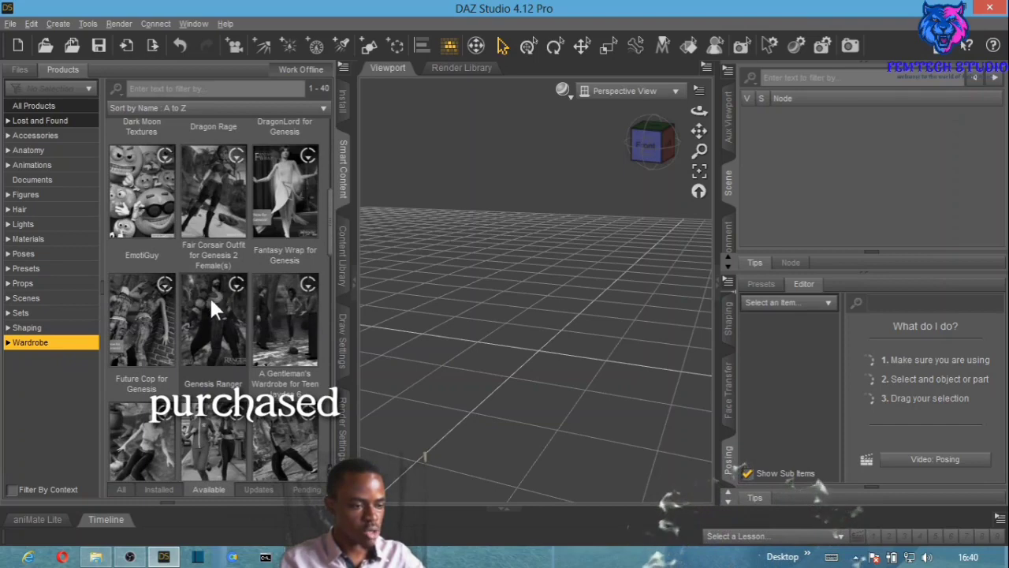
scroll(210, 339, "up", 3)
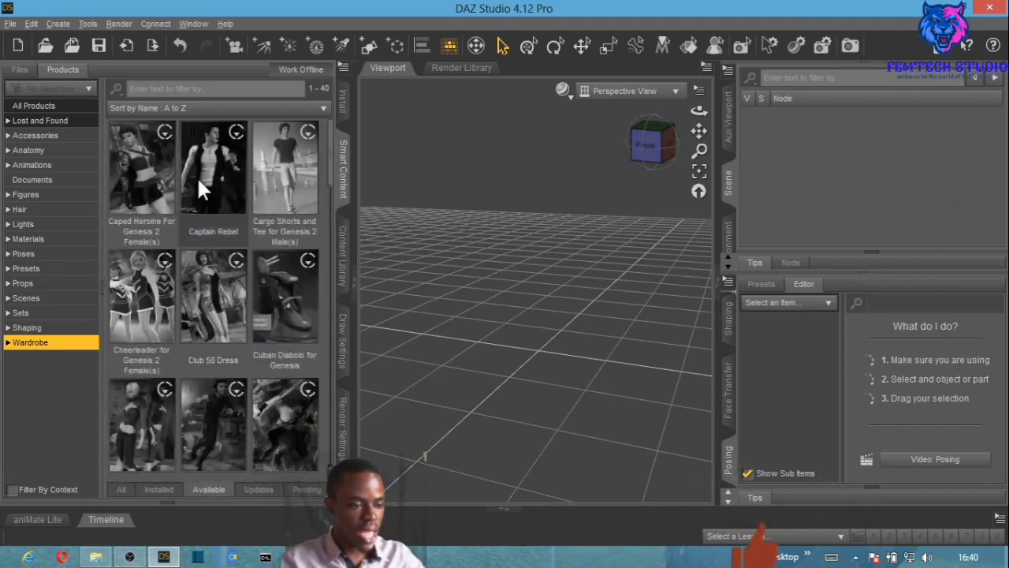
scroll(202, 404, "down", 3)
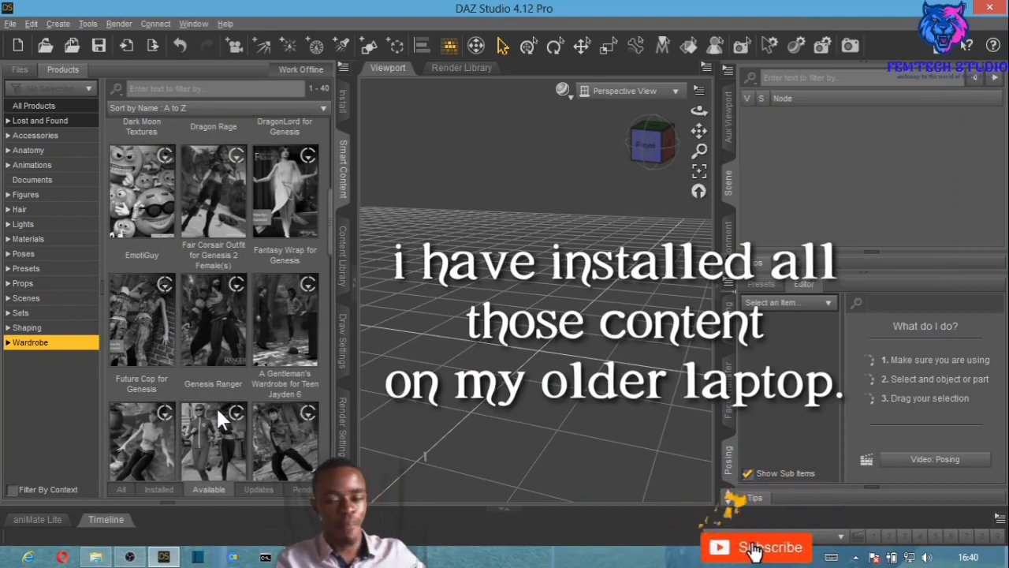
mouse_move(218, 410)
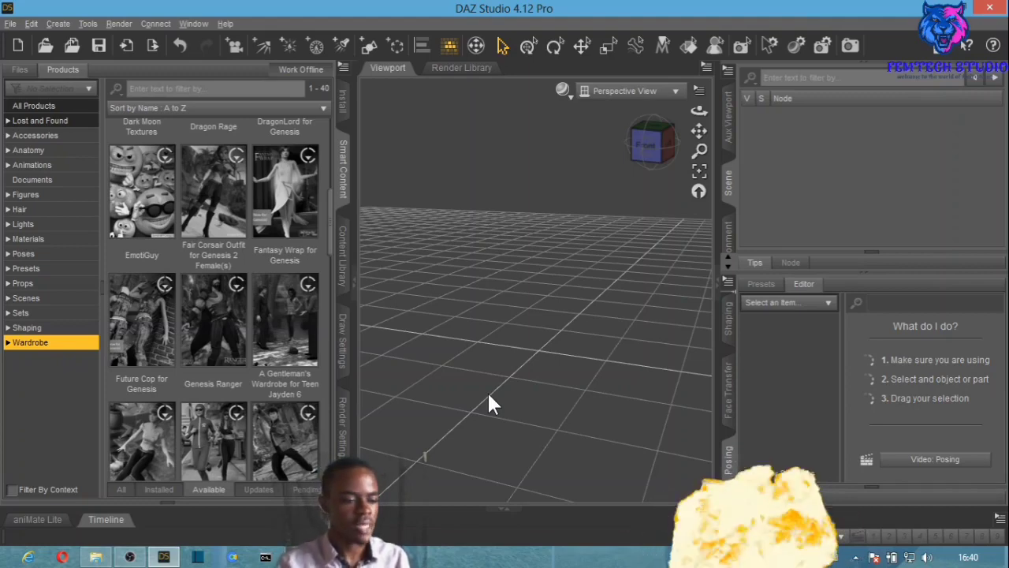
double_click(224, 305)
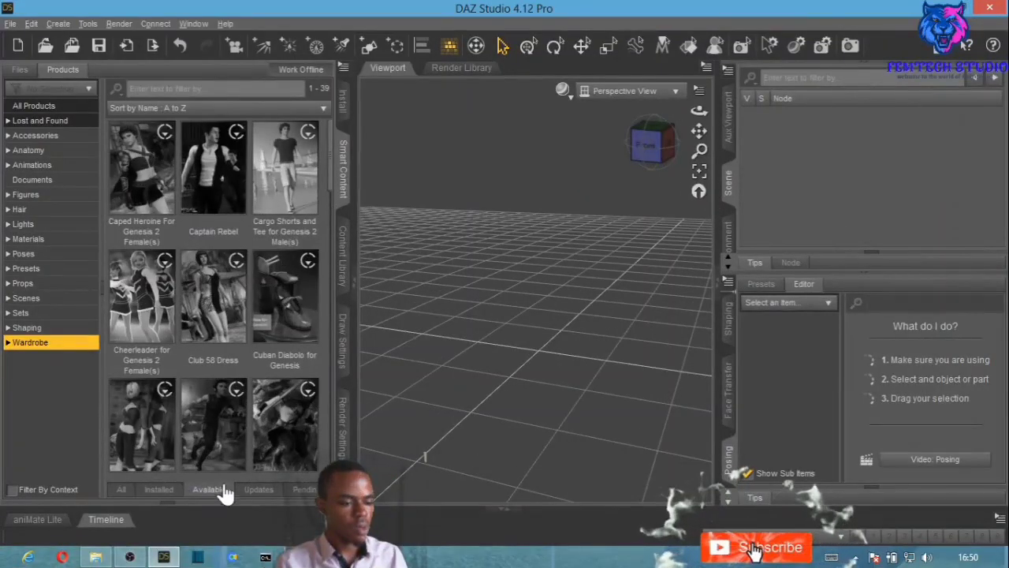
Switch the Products pane to the 19 installed products, which include Genesis Ranger
left_click(209, 490)
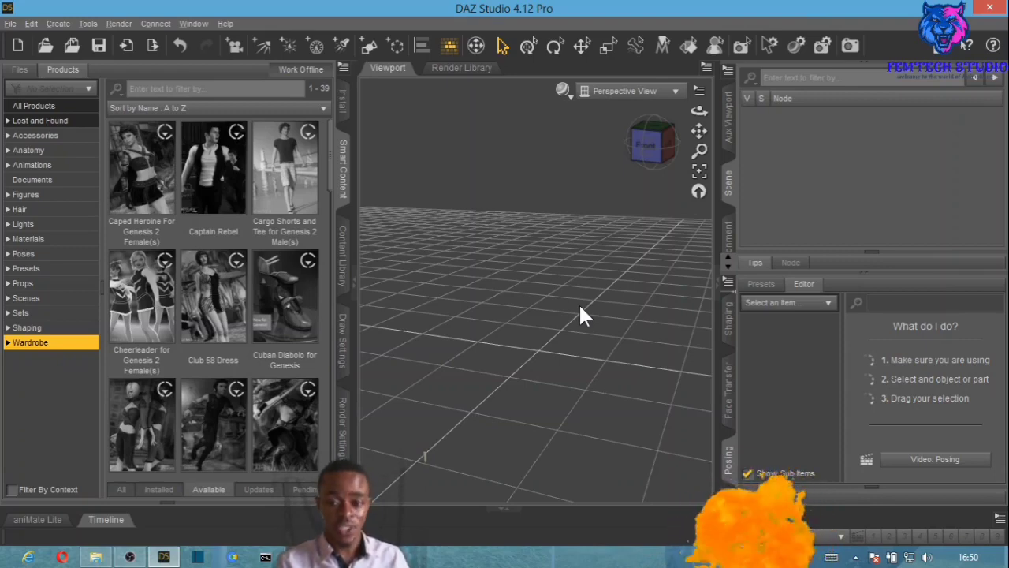
left_click(199, 489)
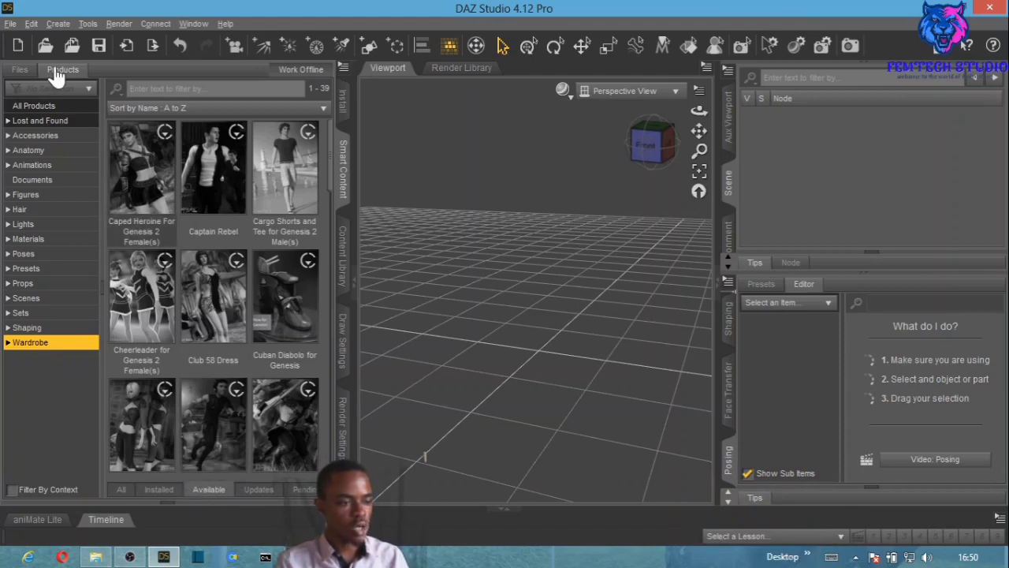
left_click(158, 489)
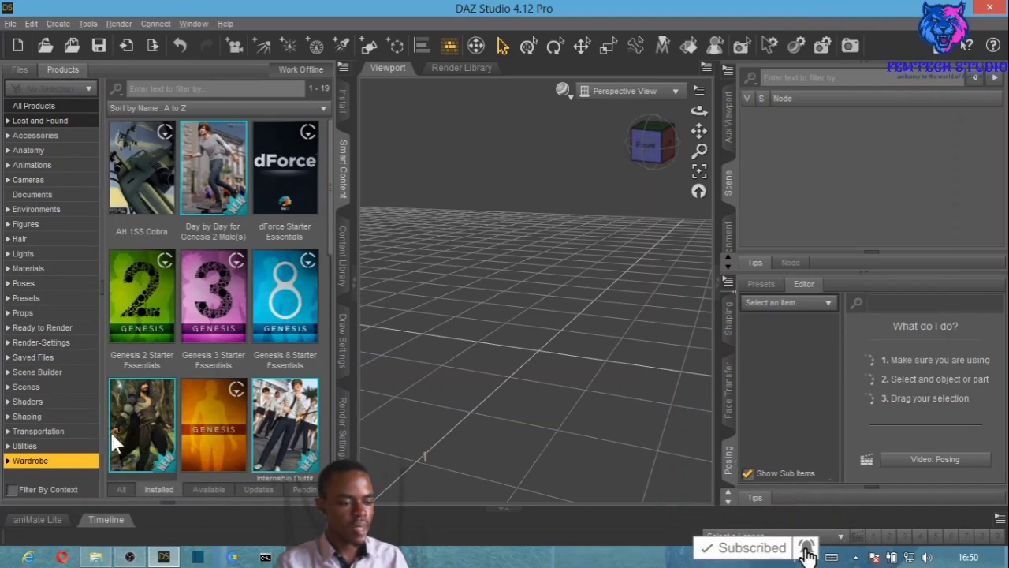
Browse Genesis Ranger's contents and show file details for B25RABoots among its four Wardrobe items
double_click(145, 403)
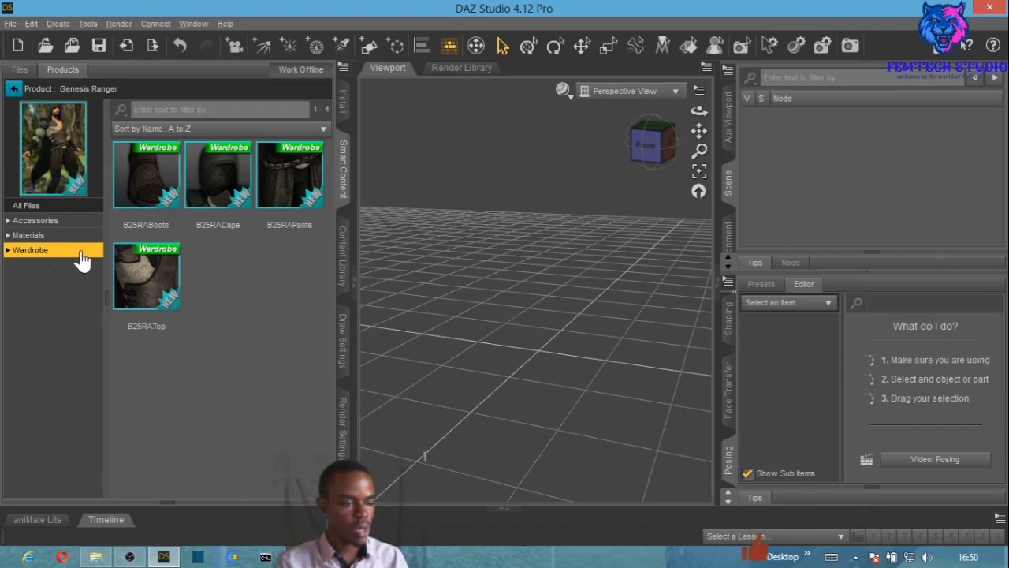
left_click(30, 236)
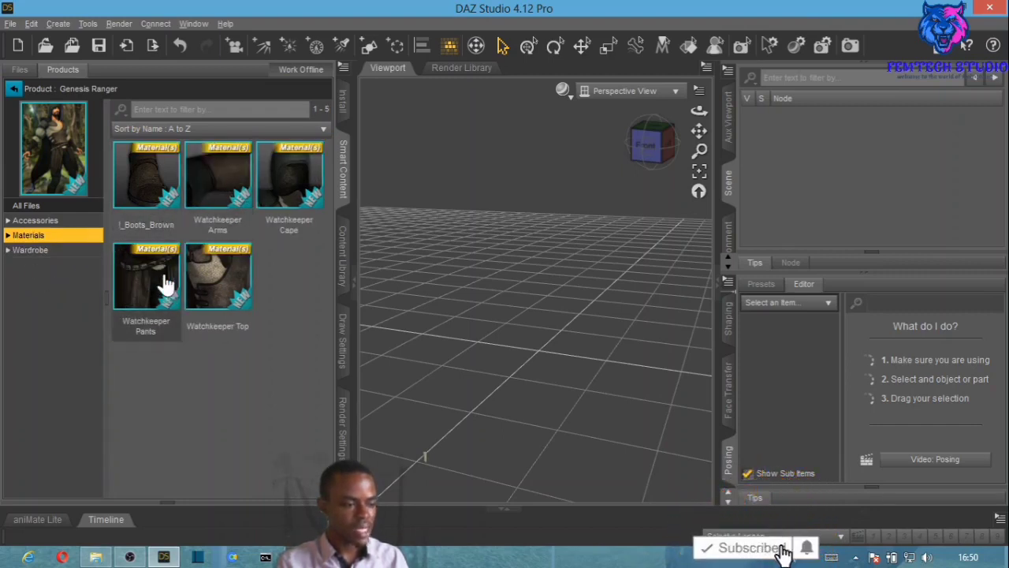
left_click(57, 221)
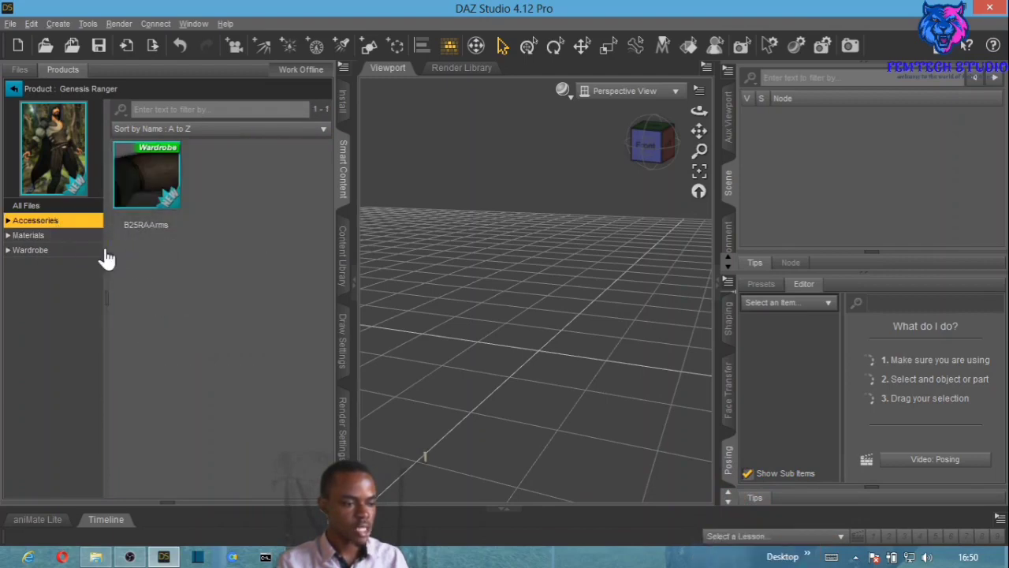
left_click(50, 251)
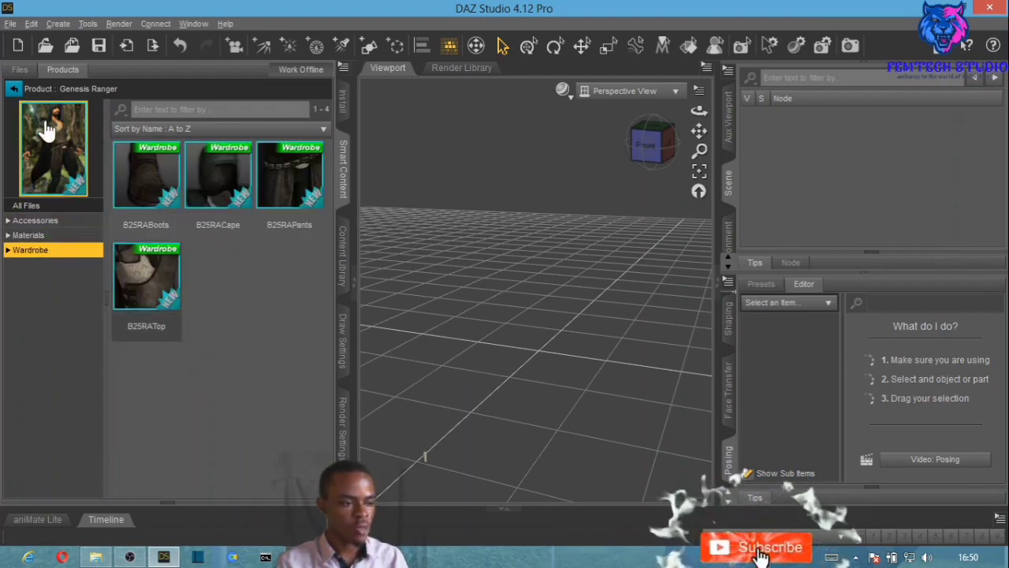
left_click(172, 505)
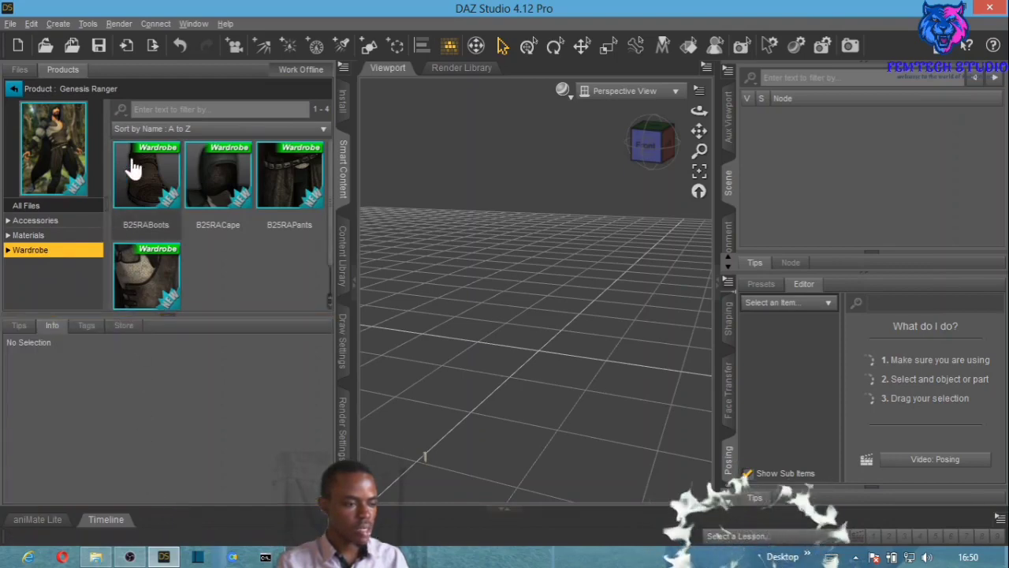
left_click(154, 201)
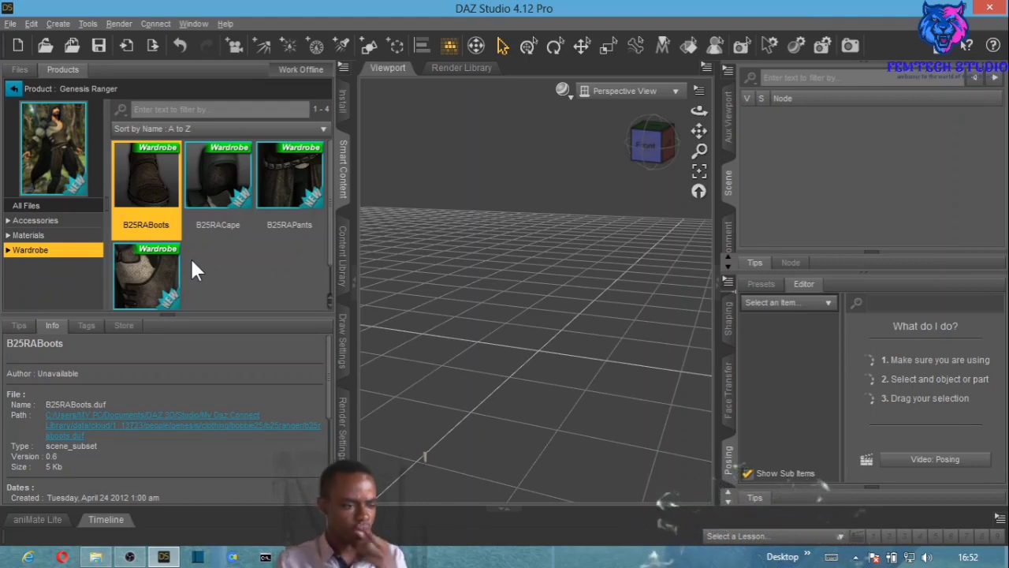
Return to the full installed list, collapse the Info pane, and filter to the 10 Figures
left_click(14, 91)
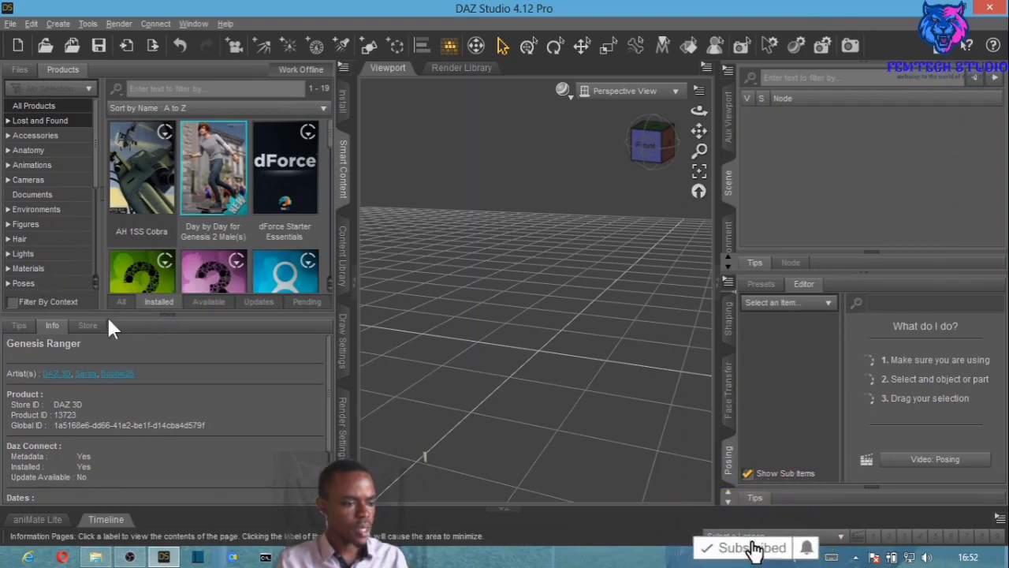
left_click(167, 321)
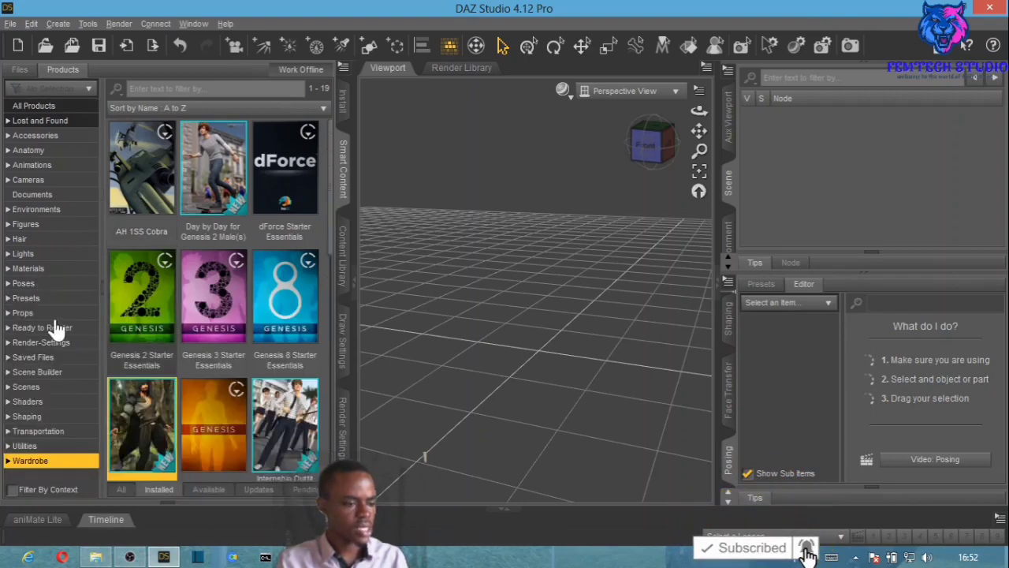
left_click(23, 224)
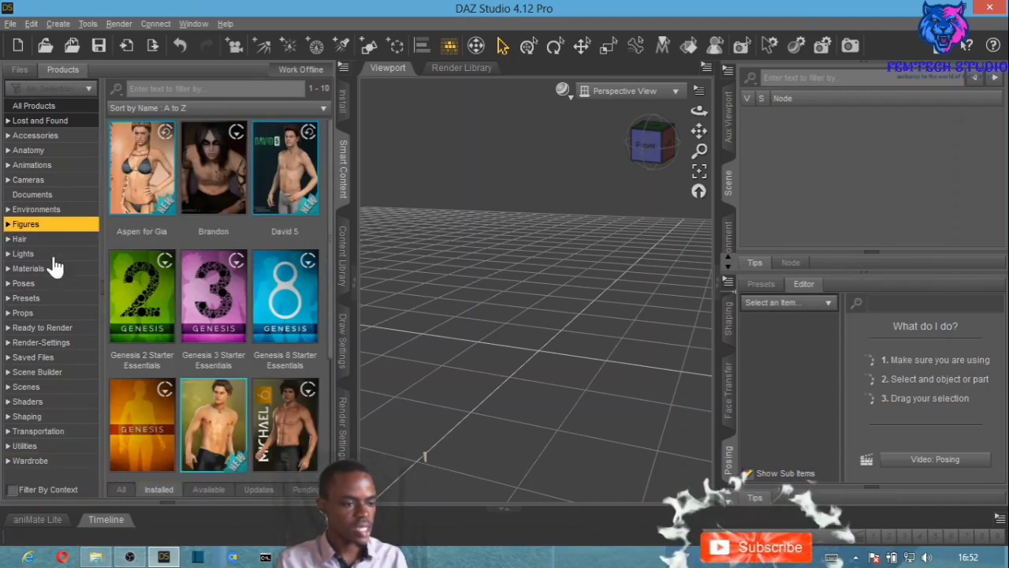
Load Genesis 8 Basic Male from Genesis 8 Starter Essentials into the scene
double_click(285, 318)
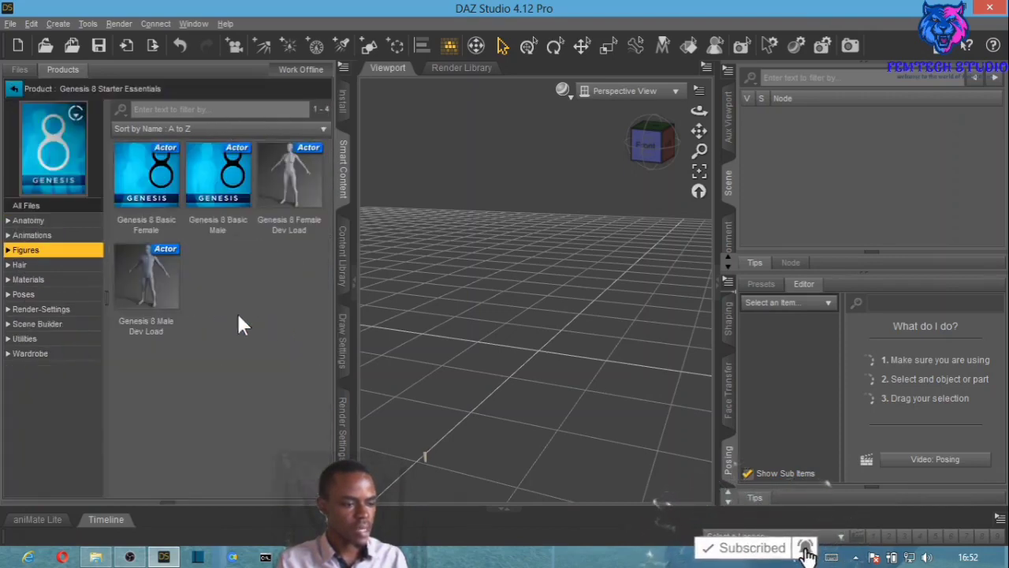
double_click(218, 189)
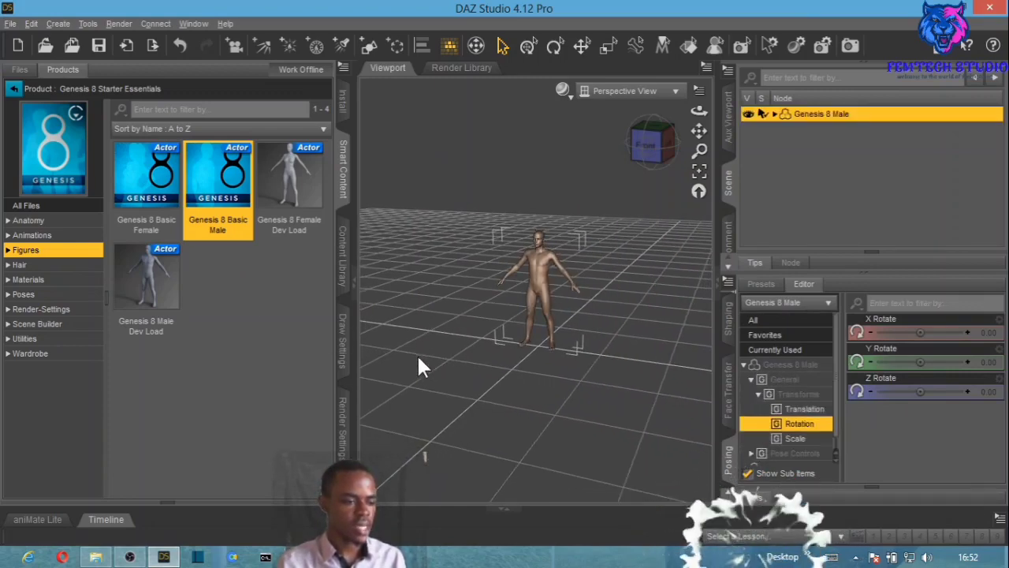
Reopen Genesis Ranger from the Wardrobe category and show B25RAPants file details (scene_subset, 5 Kb)
left_click(14, 88)
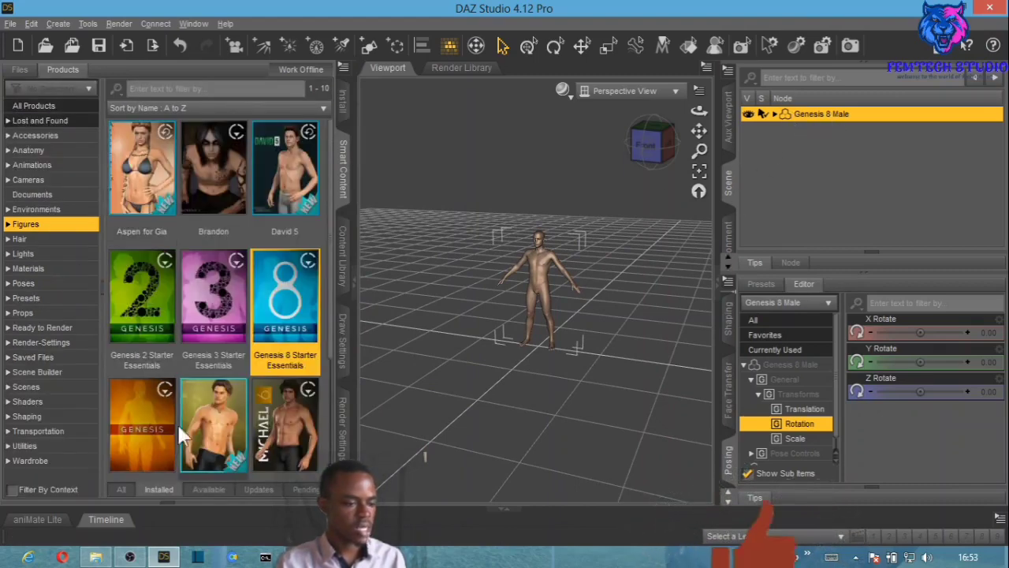
scroll(208, 424, "down", 3)
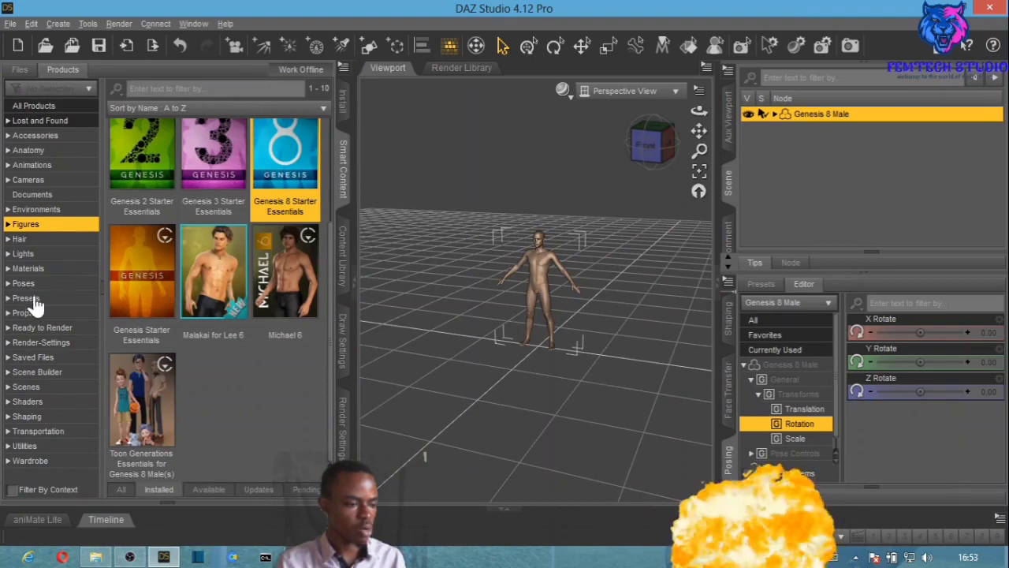
left_click(30, 460)
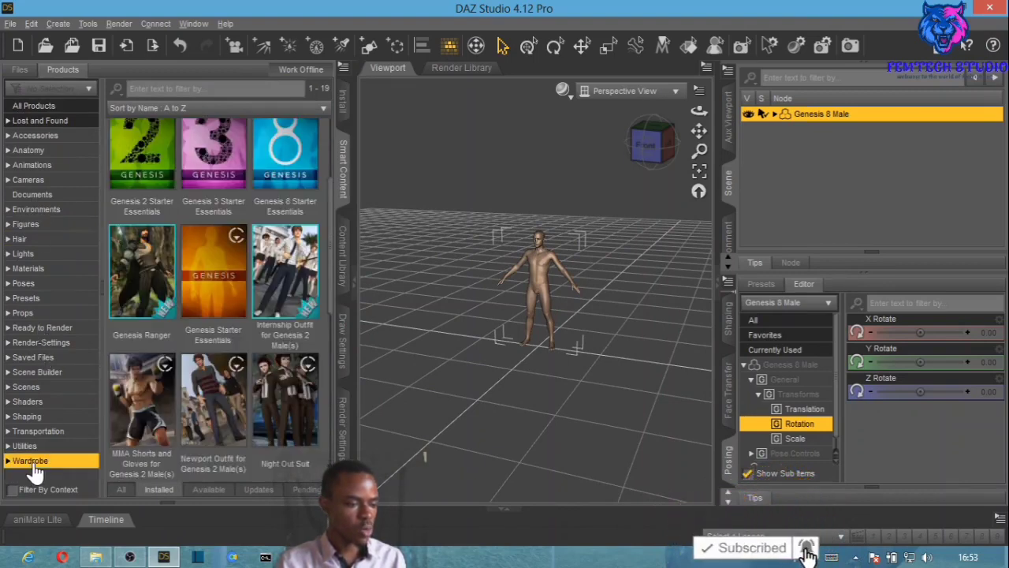
double_click(140, 275)
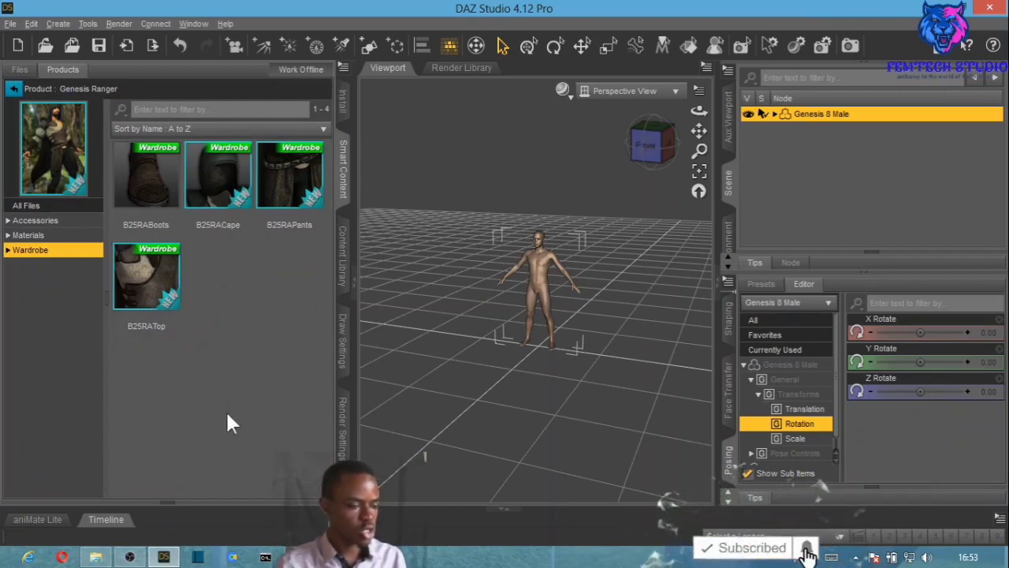
left_click(168, 505)
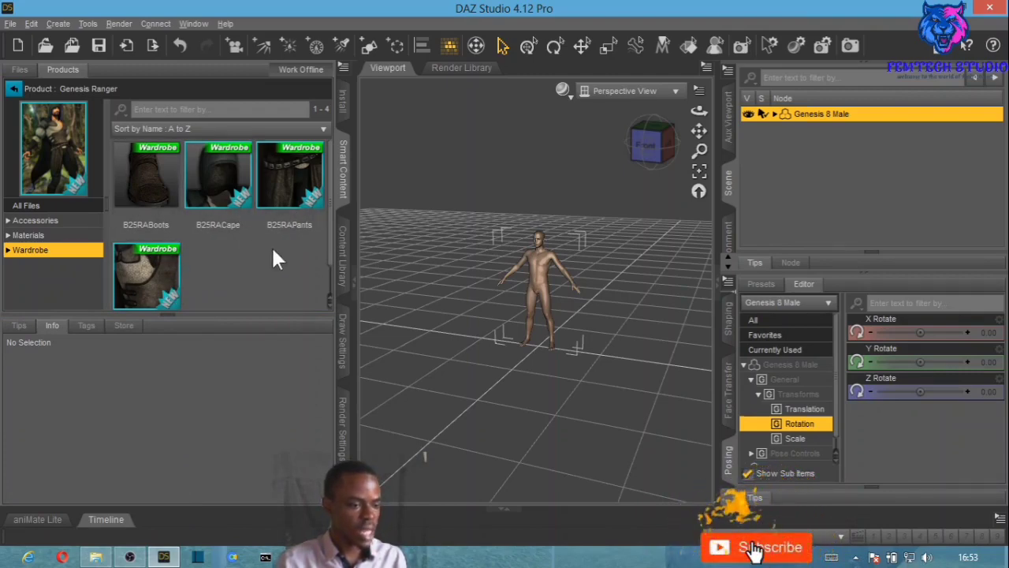
left_click(294, 215)
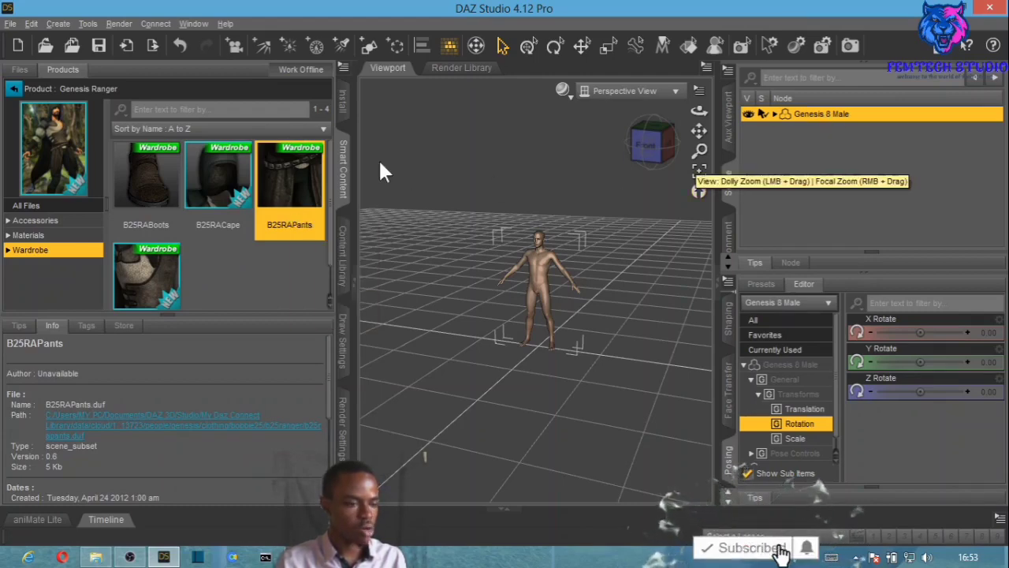
Load B25RAPants onto Genesis 8 Male, inspect the pants, and select them in the Scene pane
double_click(290, 179)
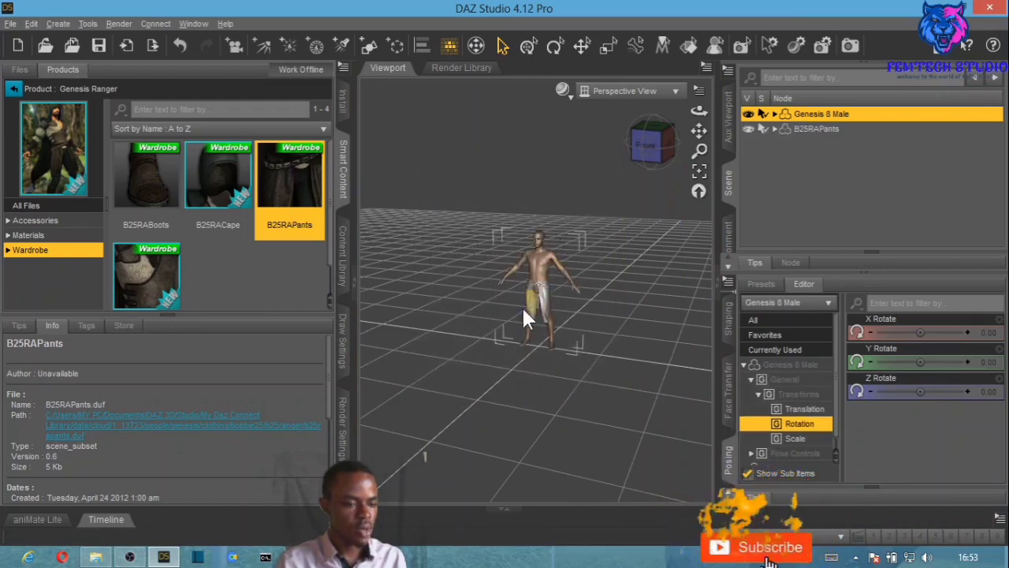
left_click(699, 170)
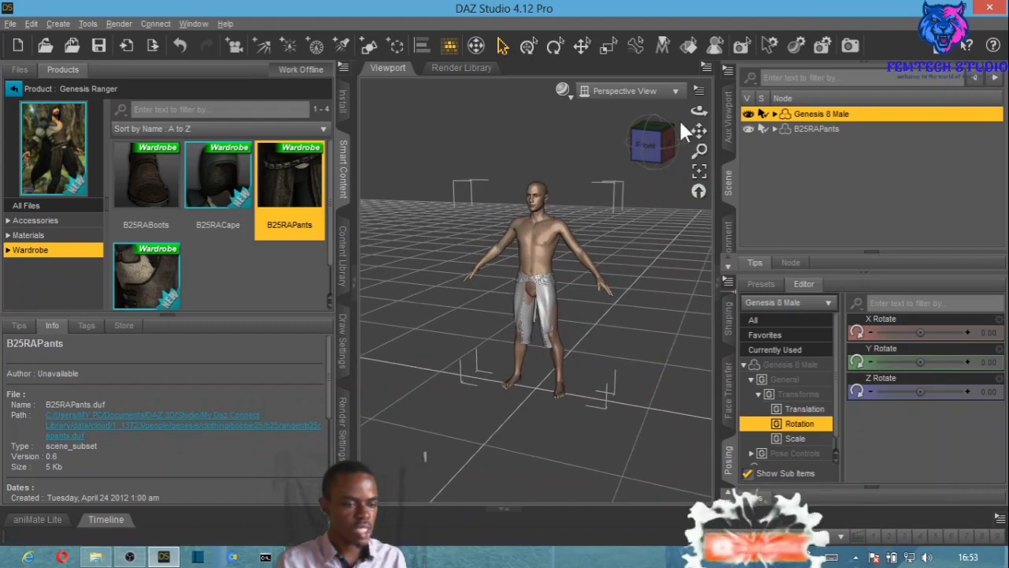
left_click_drag(699, 113, 580, 115)
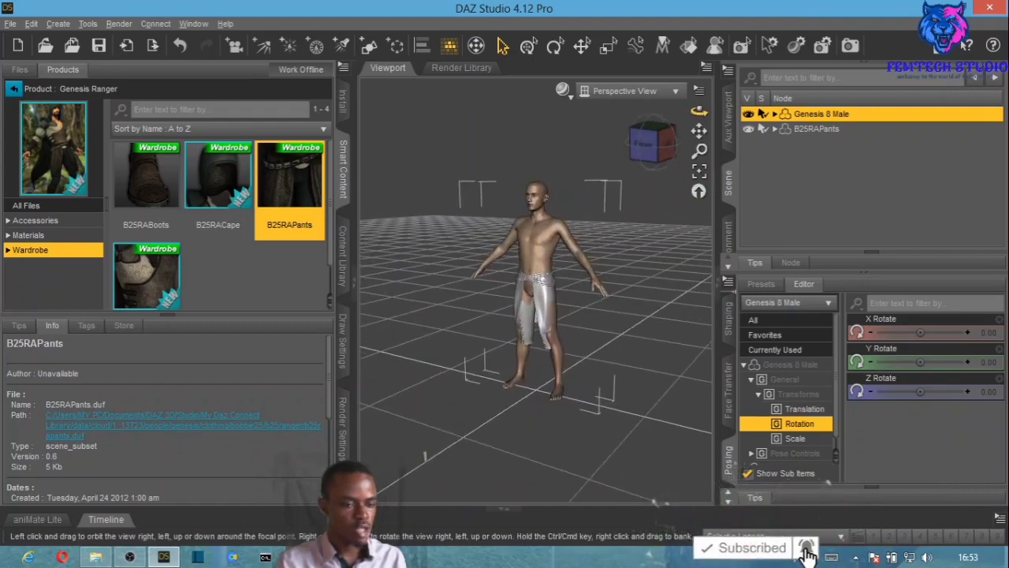
left_click(816, 127)
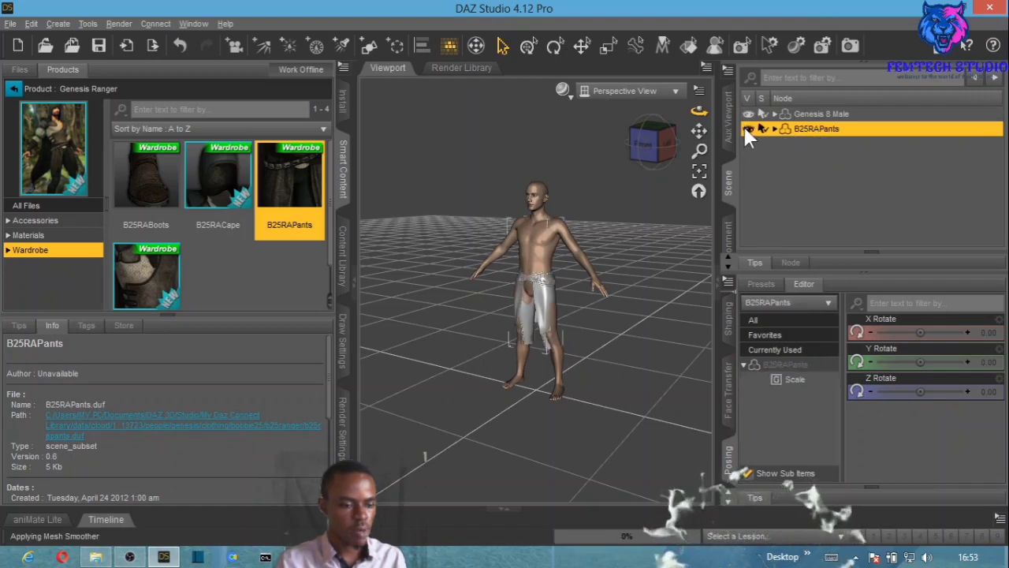
Fit B25RAPants to Genesis 8 Male with Parent To Target enabled
right_click(826, 131)
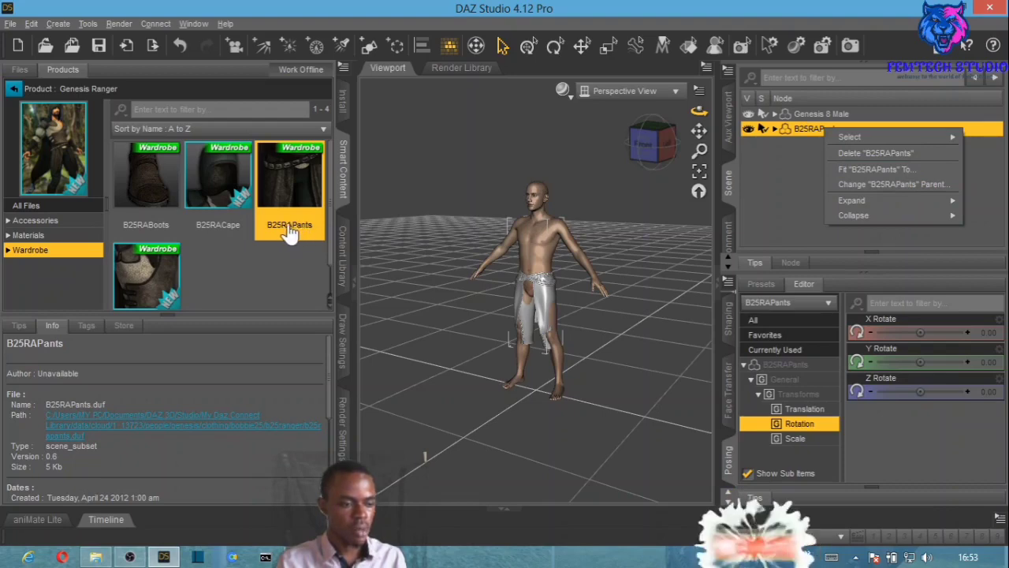
left_click(893, 169)
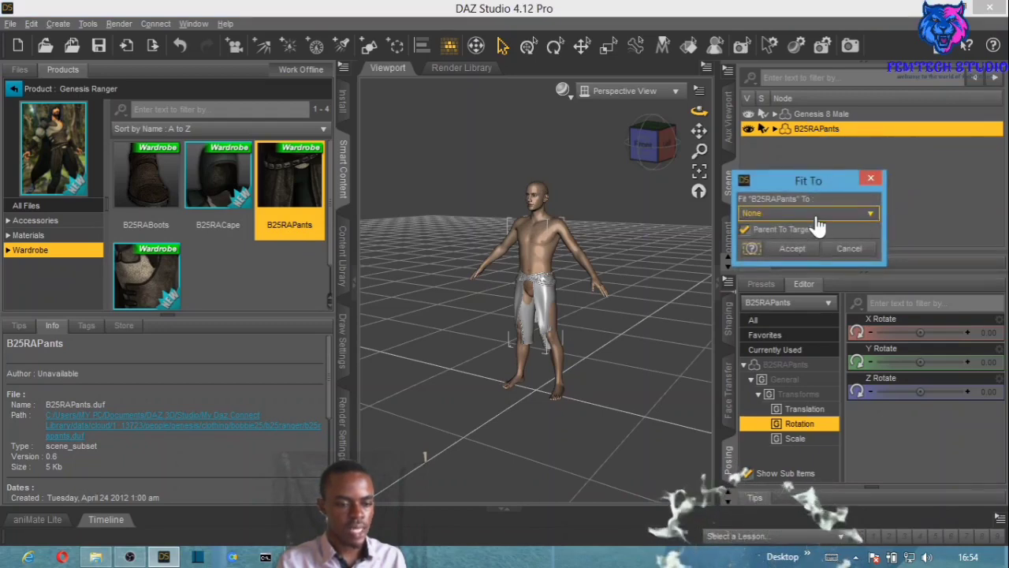
left_click(817, 217)
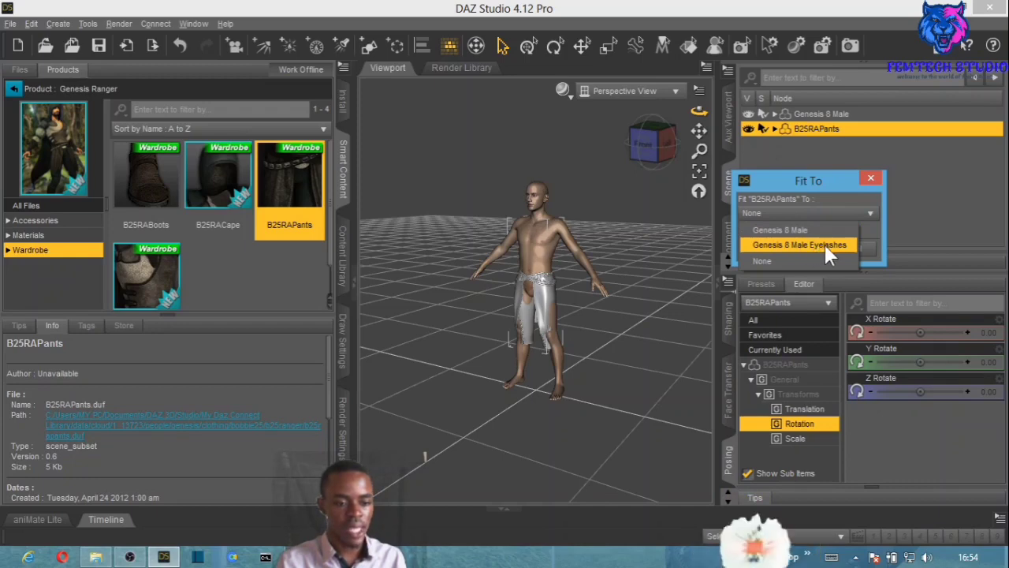
left_click(777, 230)
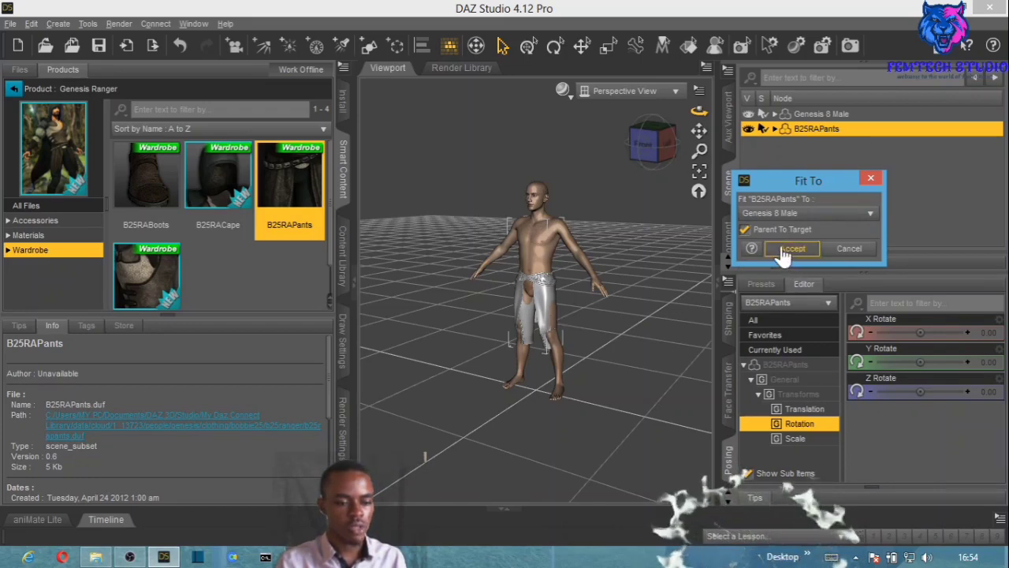
left_click(780, 251)
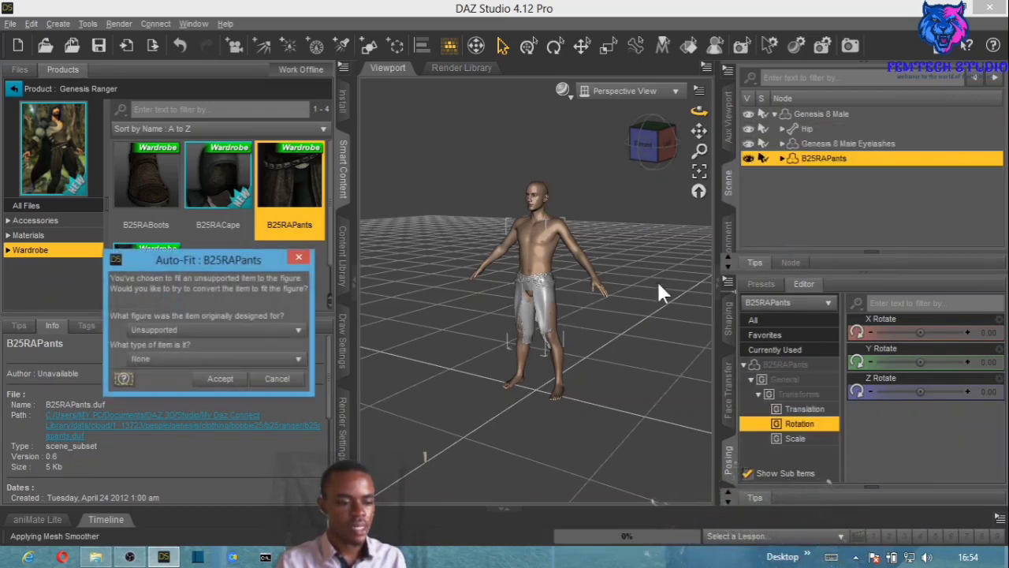
In Auto-Fit, convert the pants with original figure Genesis and item type None
left_click_drag(199, 263, 796, 204)
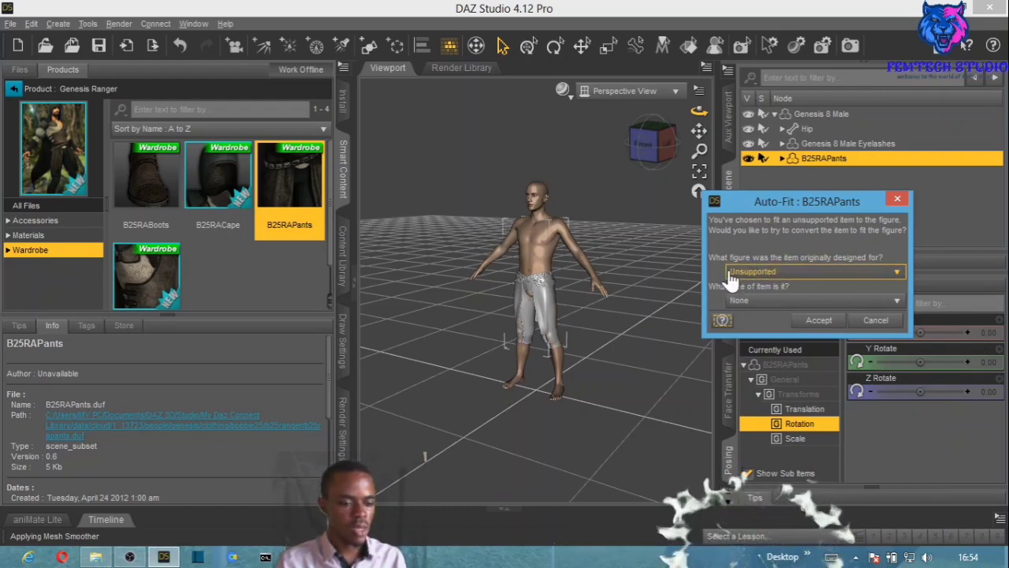
left_click(846, 280)
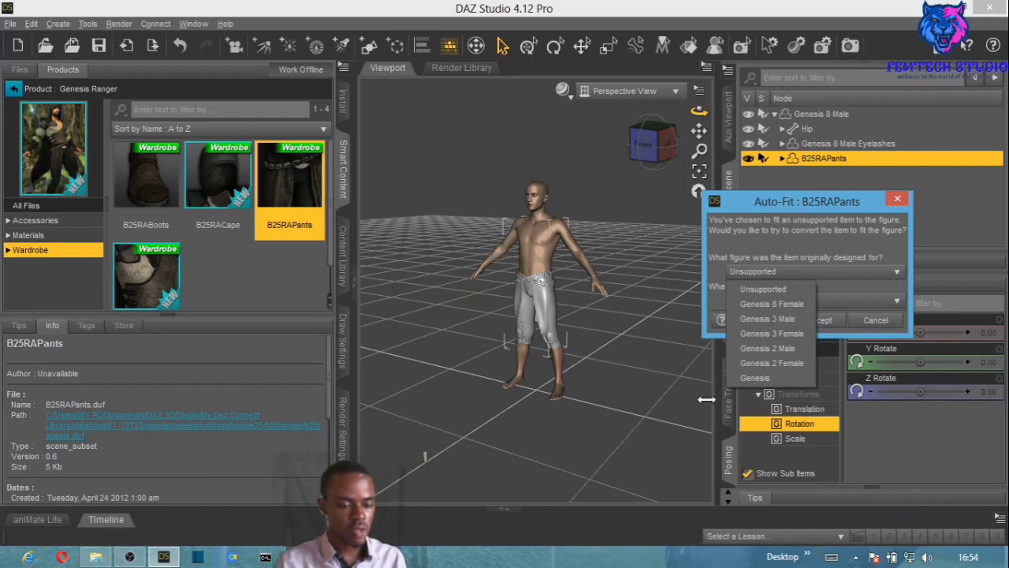
left_click(760, 380)
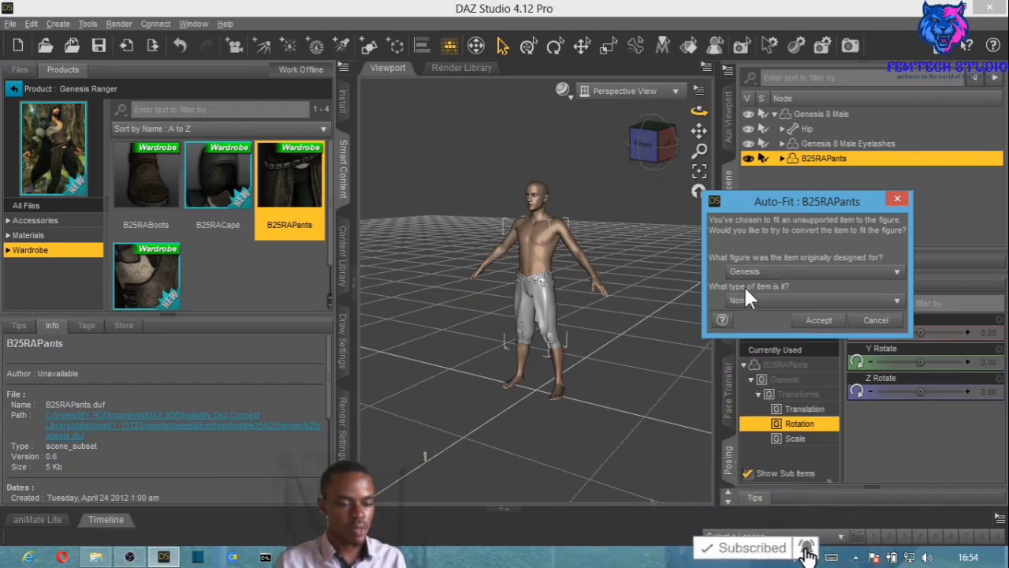
left_click(780, 310)
mouse_move(779, 335)
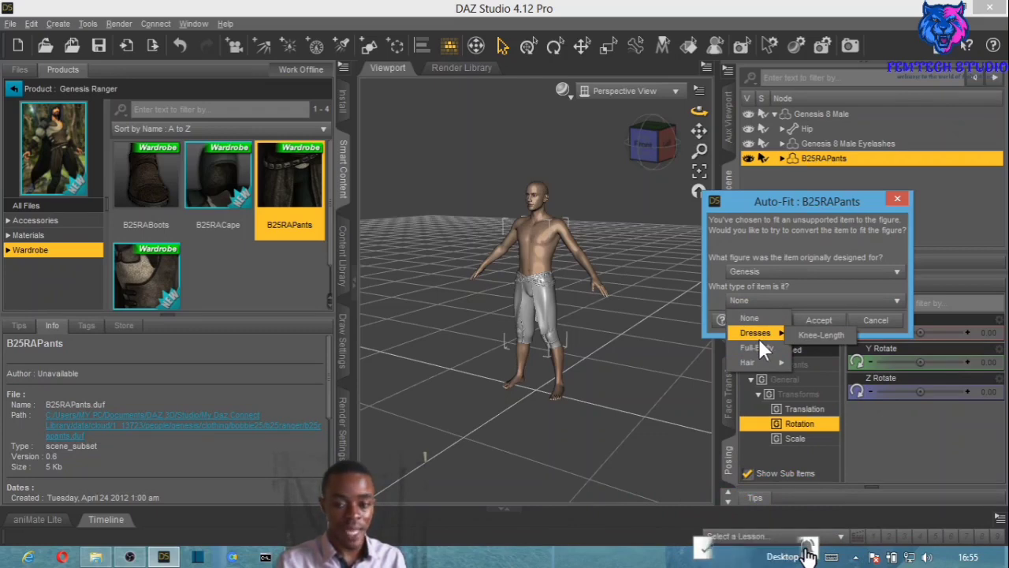
left_click(799, 285)
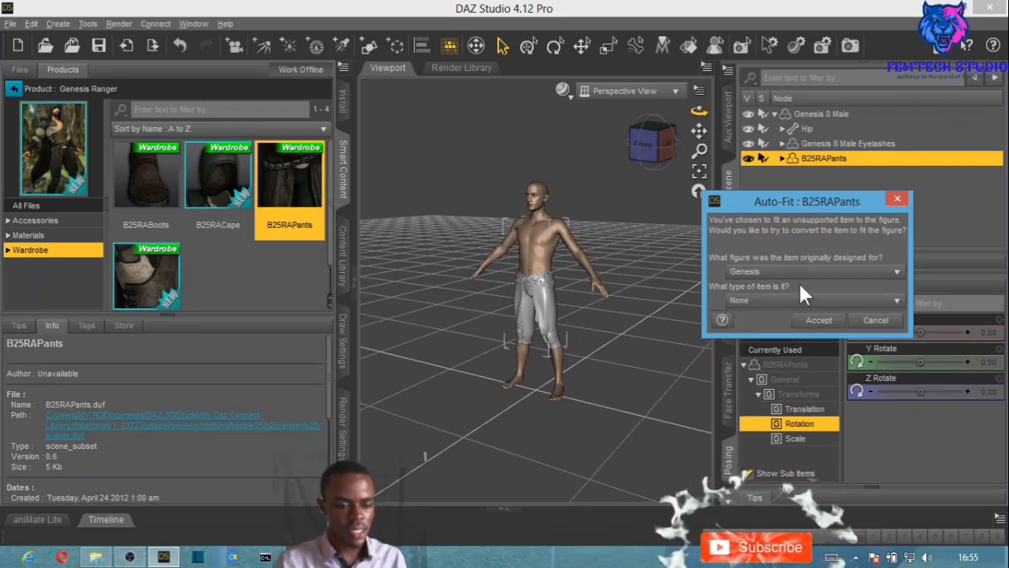
left_click(812, 319)
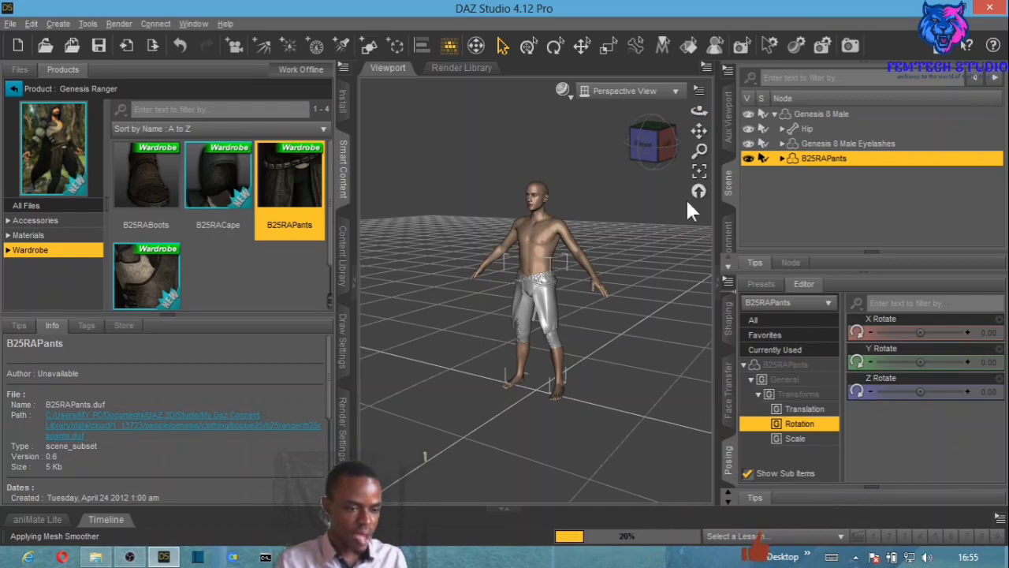
Collapse Genesis 8 Male in the Scene pane, then load B25RATop and select it
left_click_drag(698, 111, 730, 554)
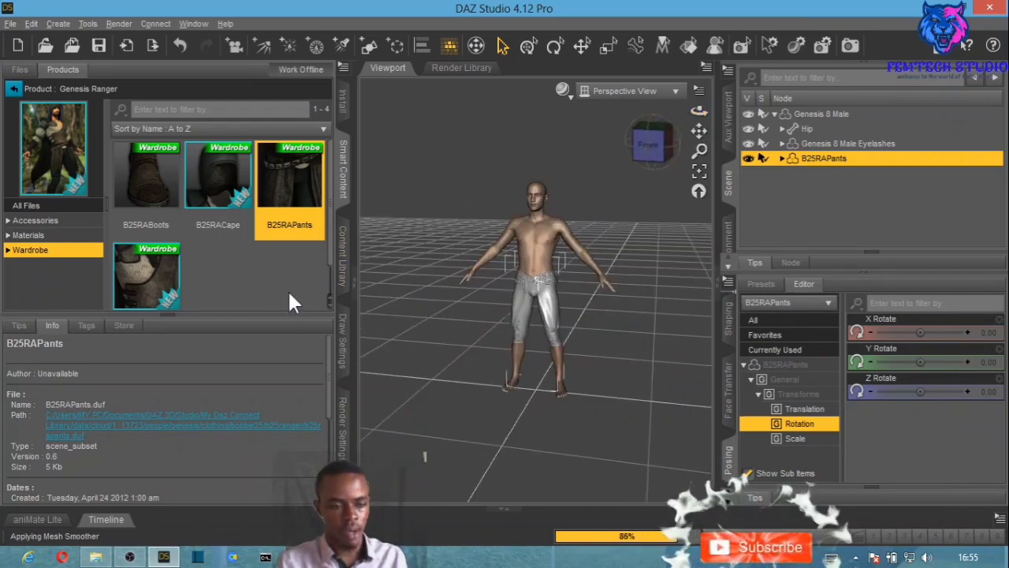
left_click(798, 115)
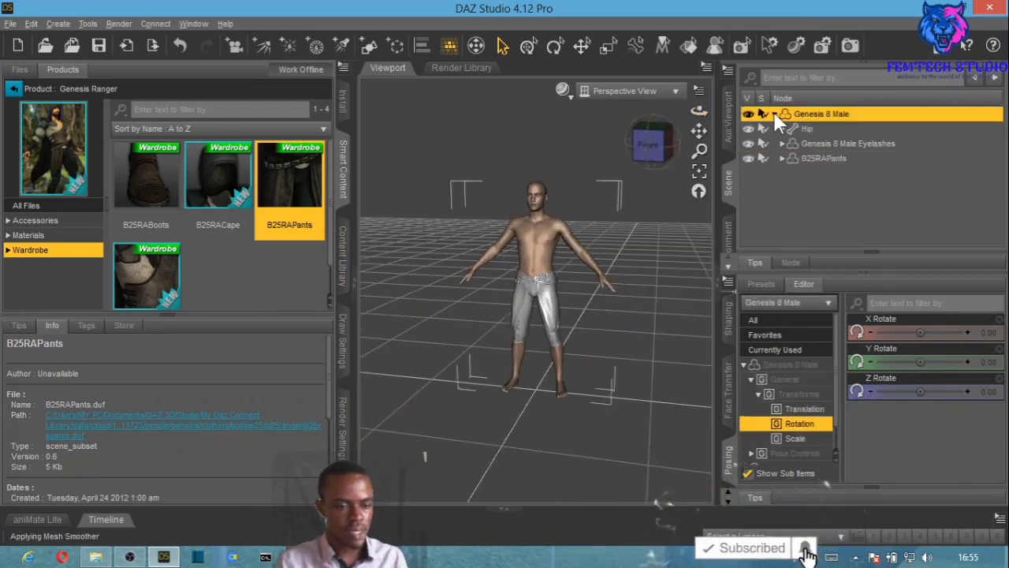
left_click(774, 114)
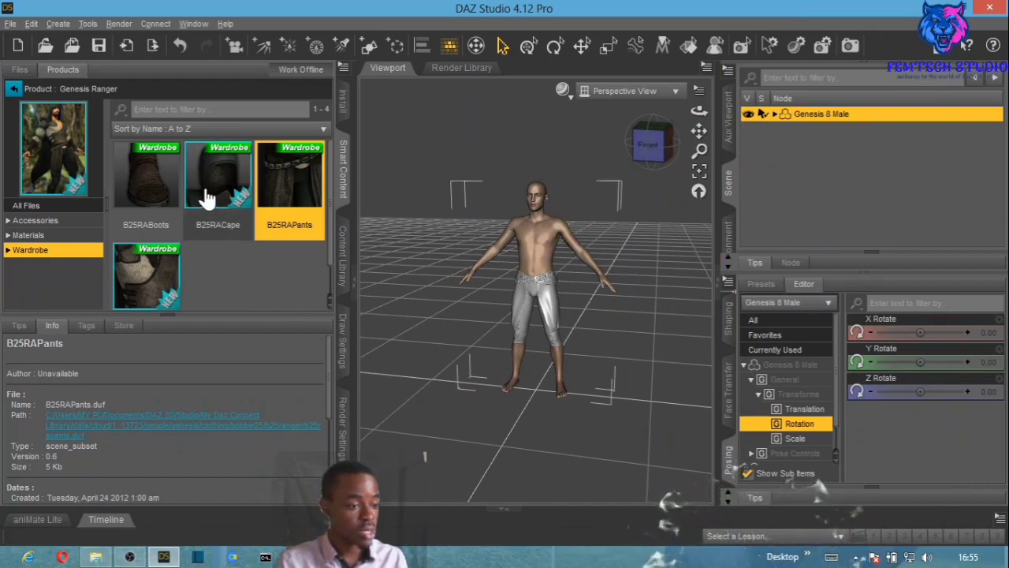
double_click(162, 278)
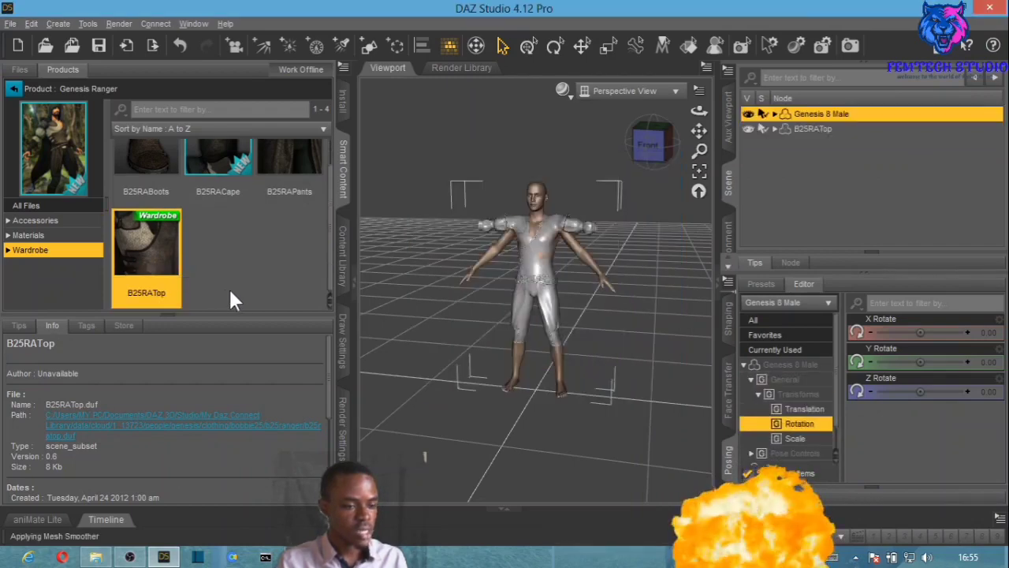
left_click(817, 129)
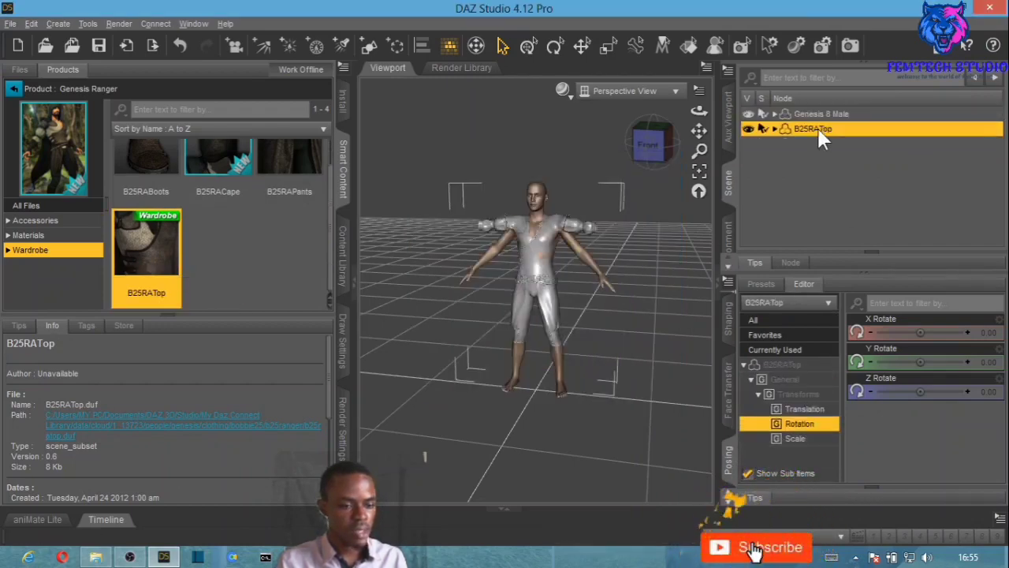
Fit B25RATop to Genesis 8 Male, parenting the top to the figure
right_click(819, 131)
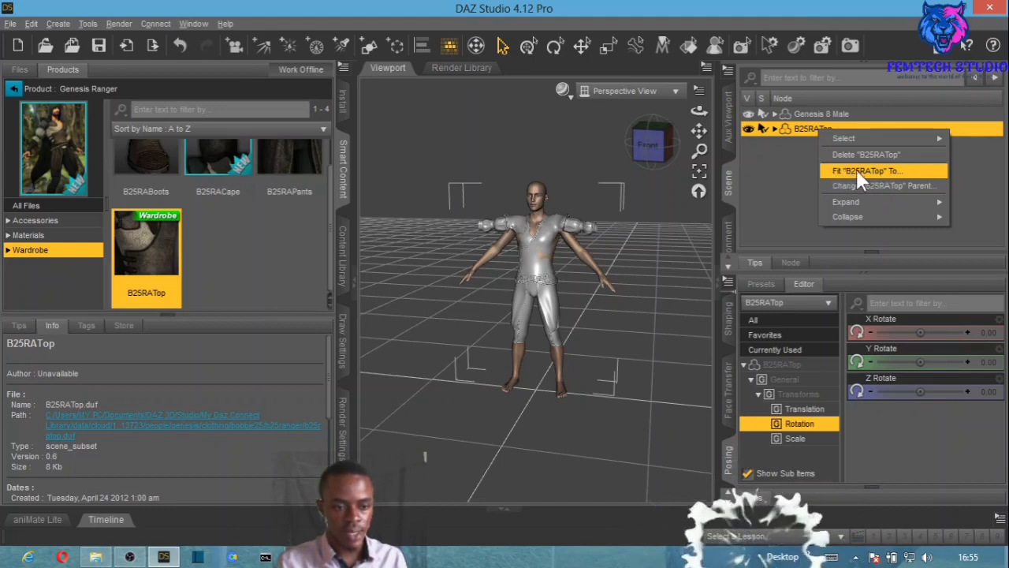
left_click(889, 172)
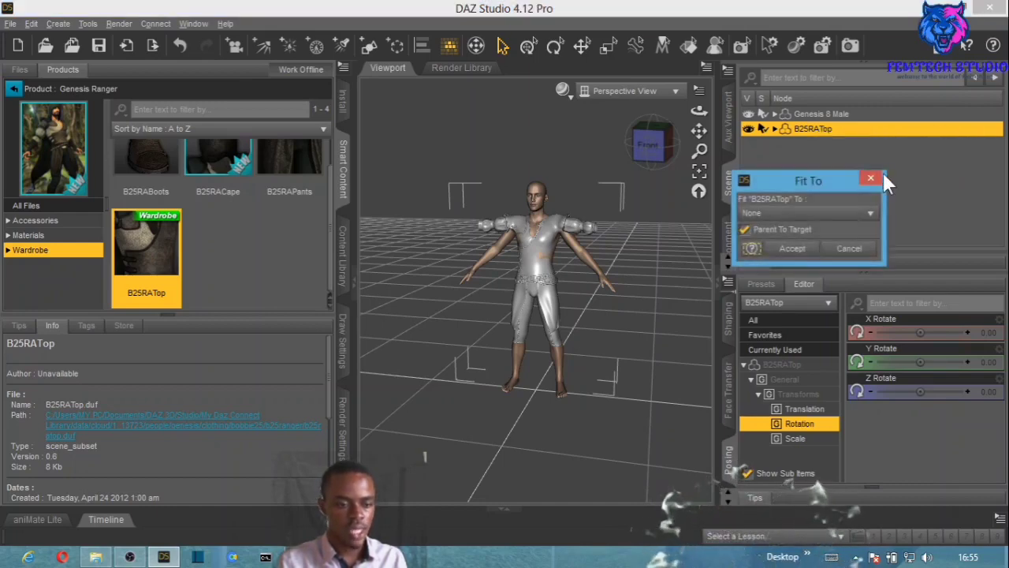
left_click(845, 216)
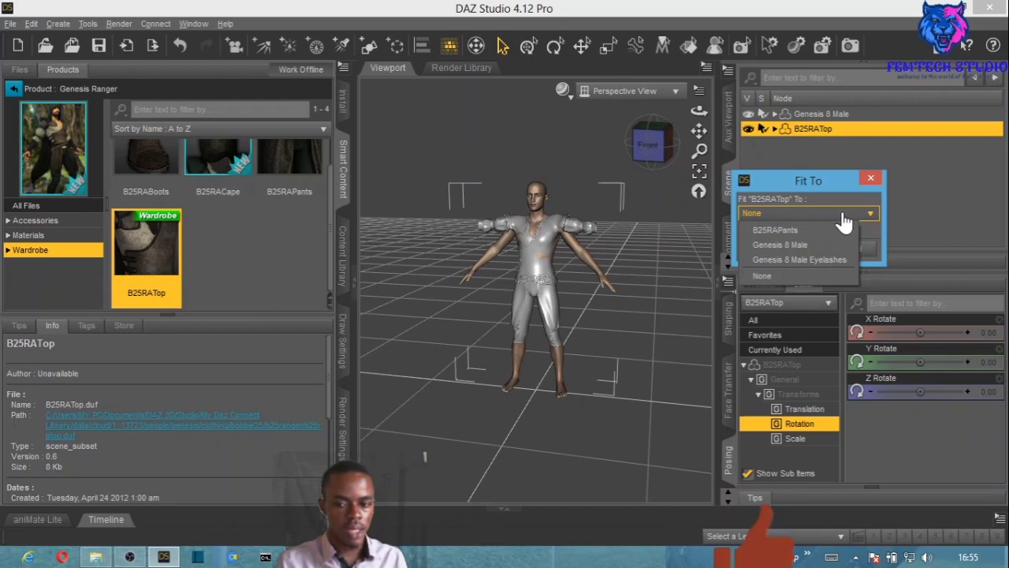
left_click(781, 245)
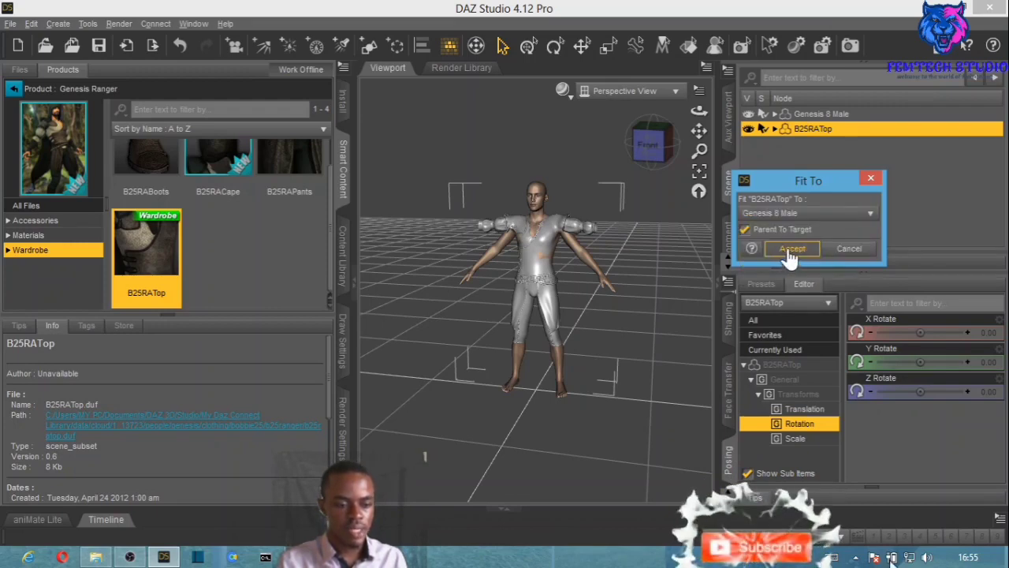
left_click(788, 251)
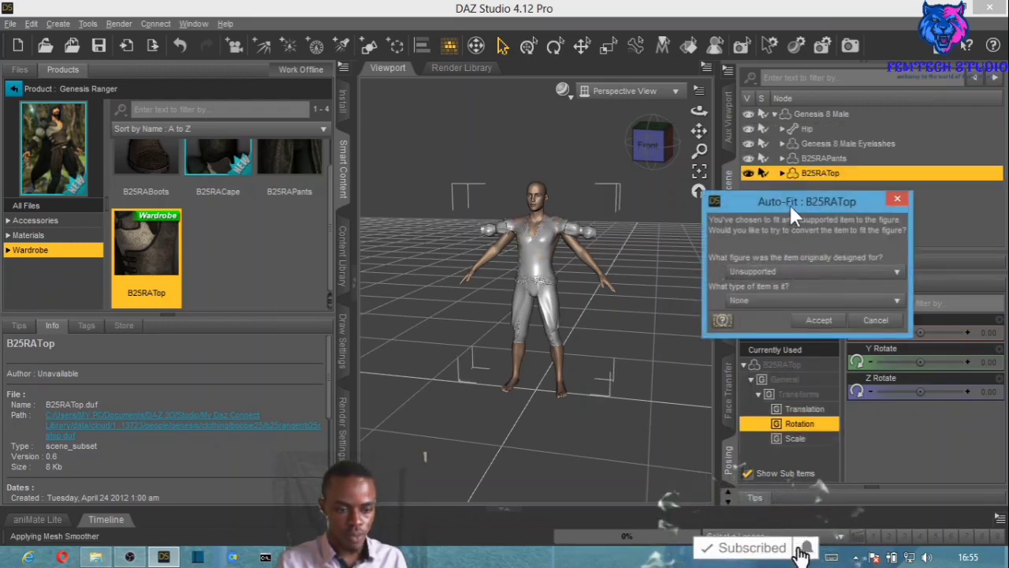
Auto-fit B25RATop with original figure Genesis and item type None
left_click_drag(790, 203, 835, 192)
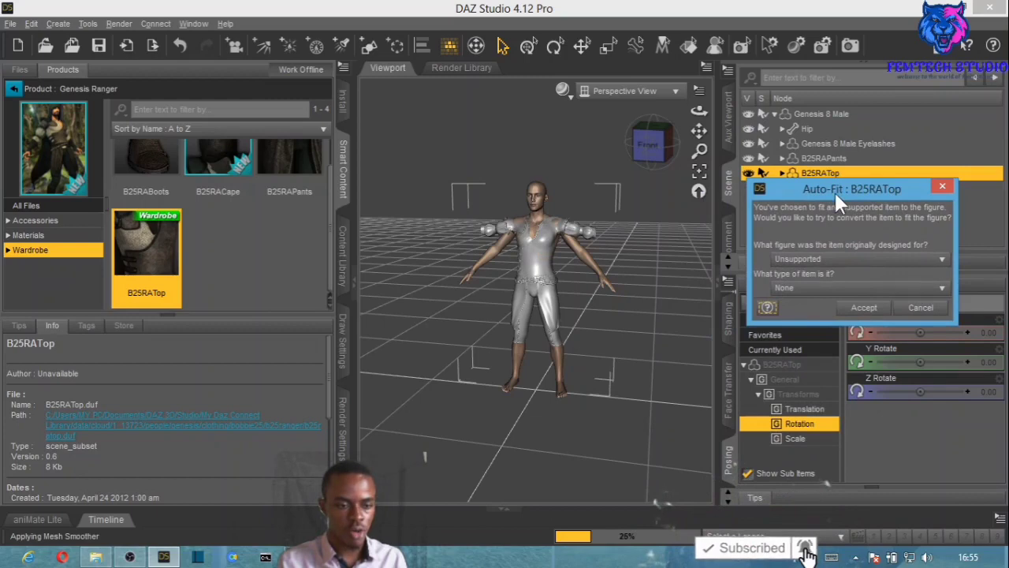
left_click(822, 266)
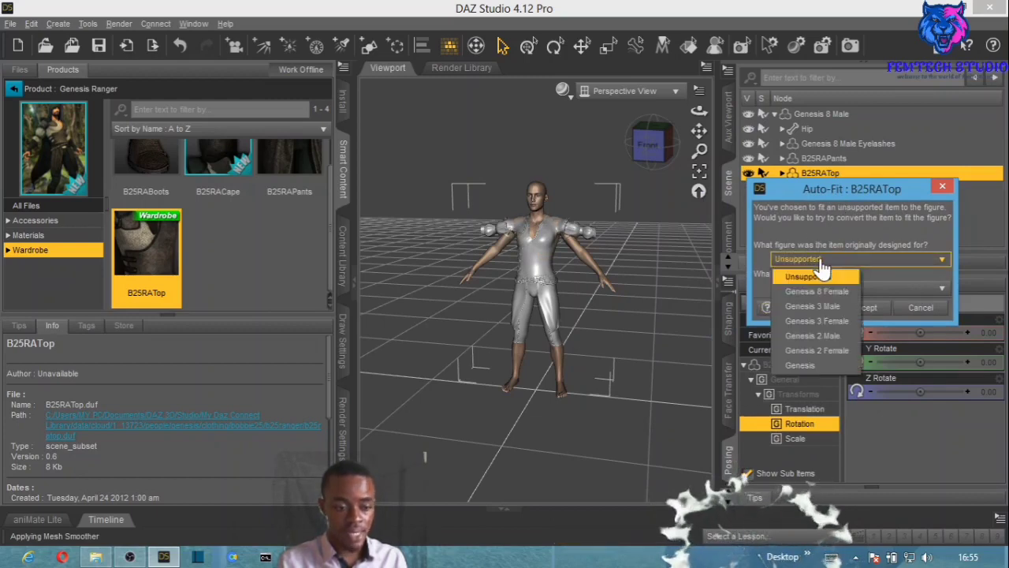
left_click(820, 362)
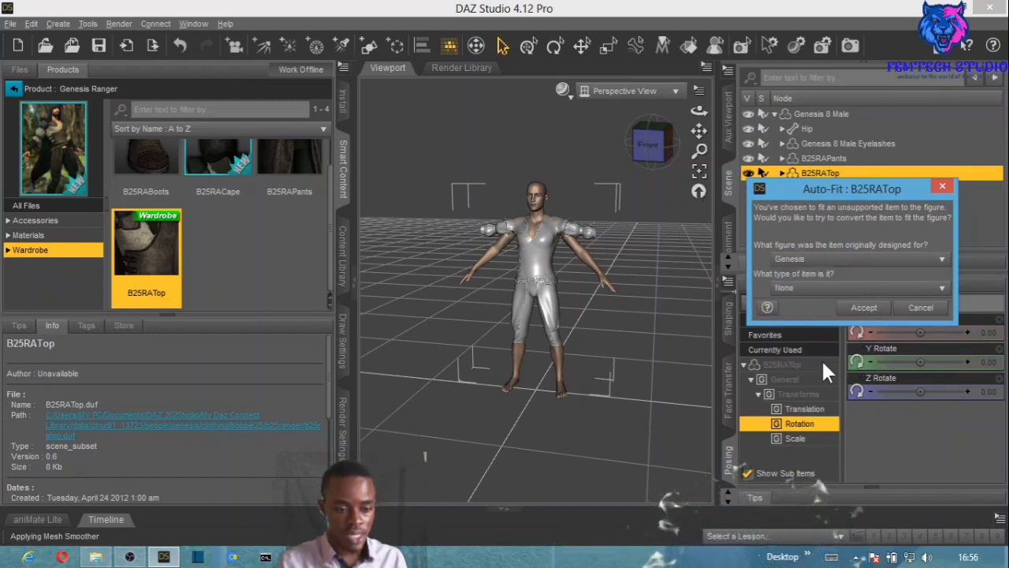
left_click(823, 292)
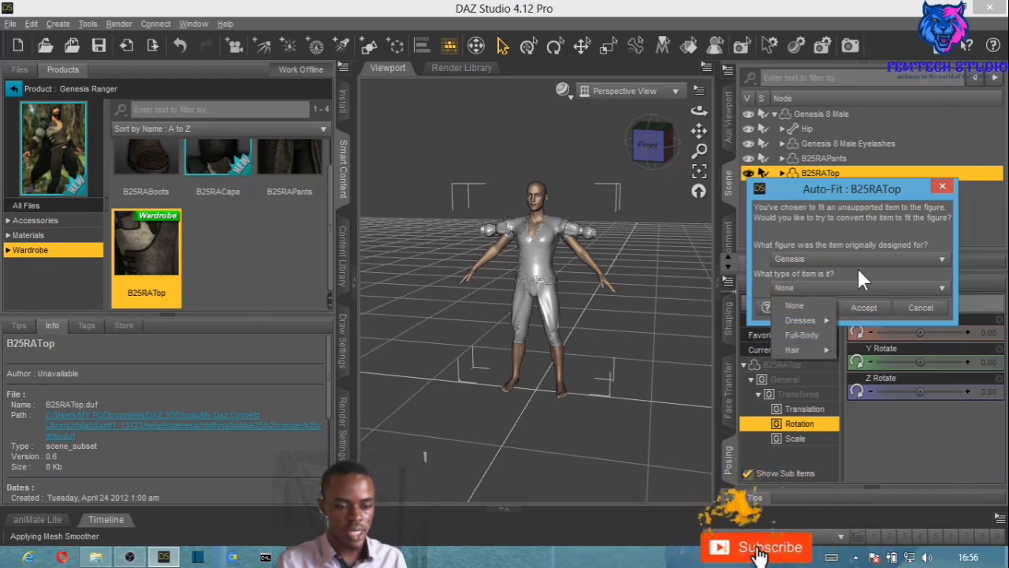
left_click(854, 288)
left_click(863, 309)
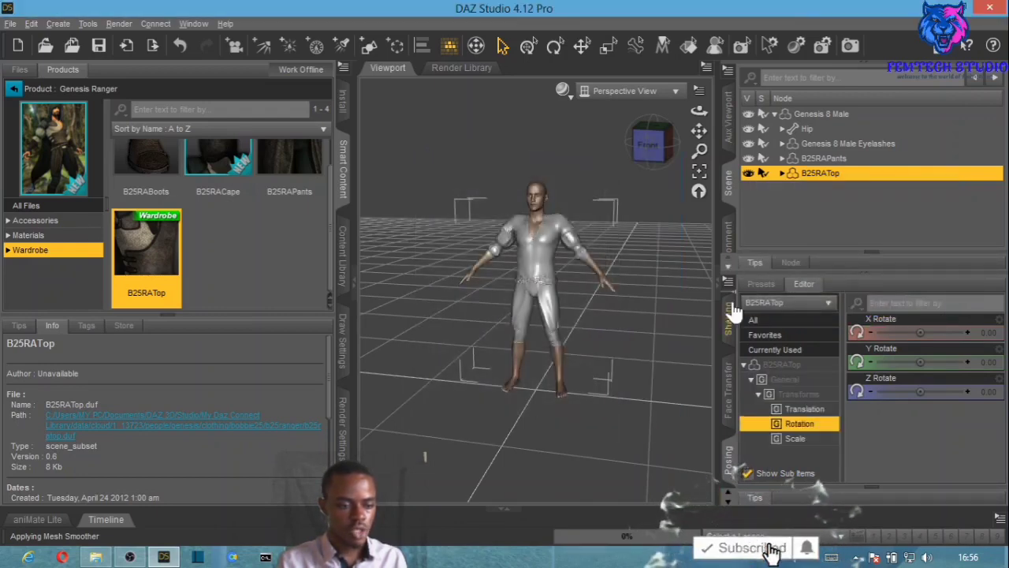
Zoom, orbit and pan the viewport to inspect the fitted shirt and pants on Genesis 8 Male
scroll(534, 248, "up", 6)
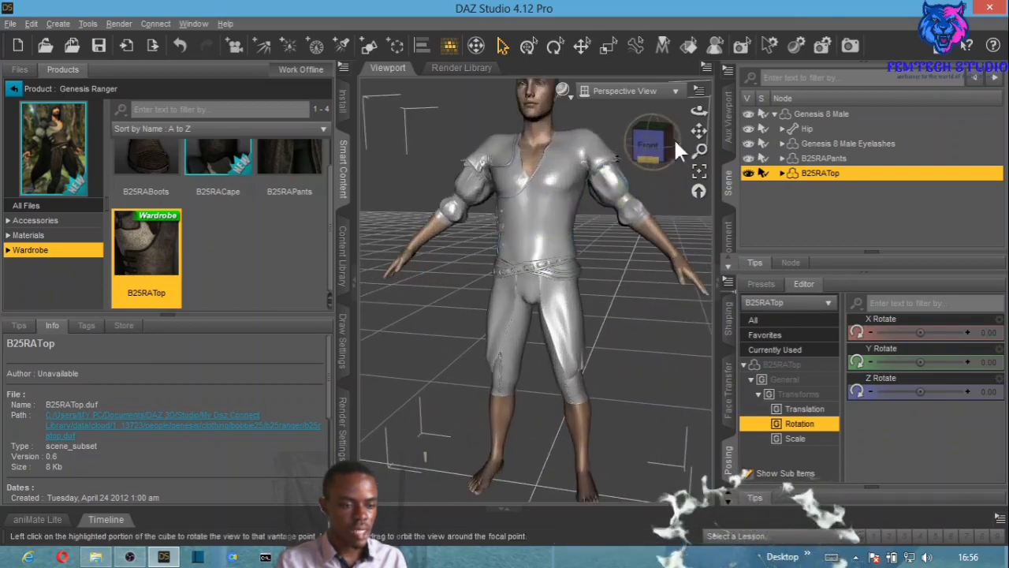
left_click_drag(674, 137, 646, 140)
scroll(637, 245, "down", 5)
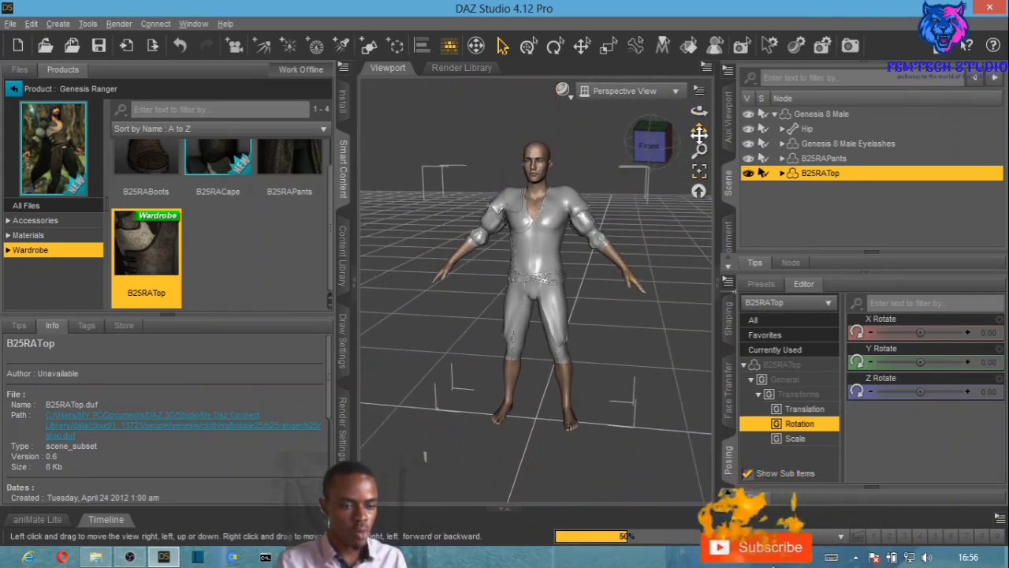
left_click_drag(699, 130, 699, 136)
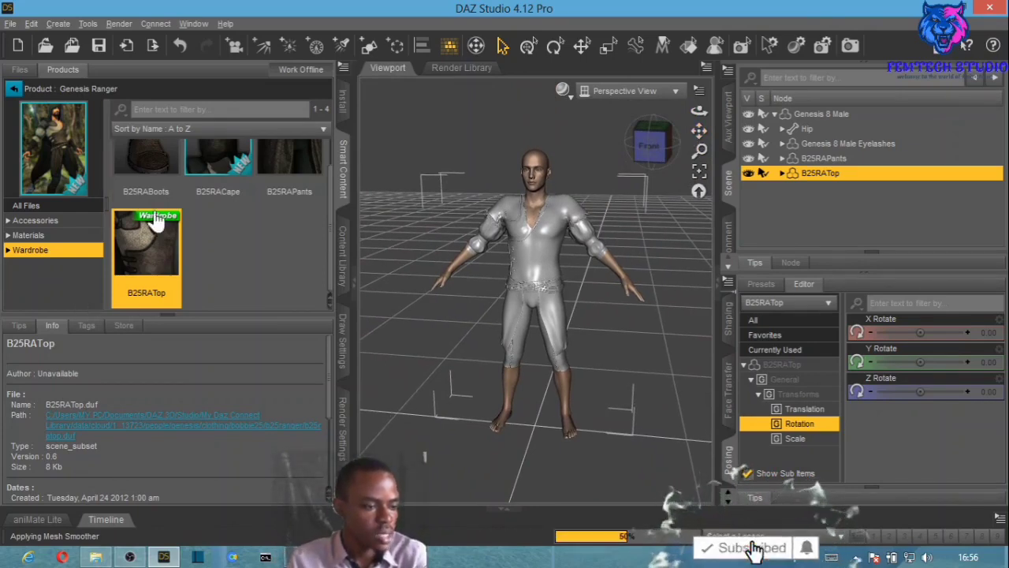
scroll(237, 252, "up", 1)
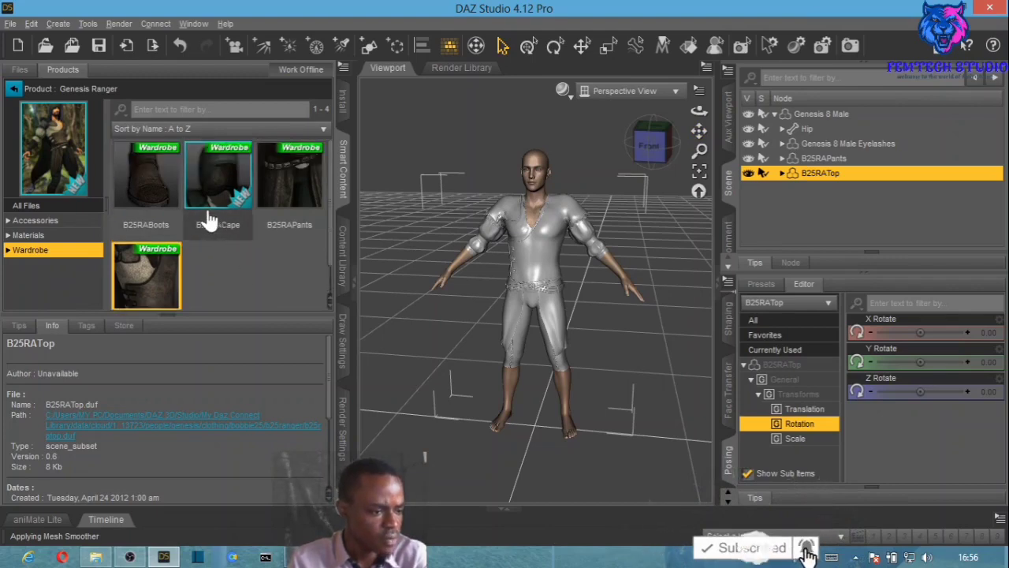
Load B25RABoots from Wardrobe and fit them to Genesis 8 Male
double_click(157, 208)
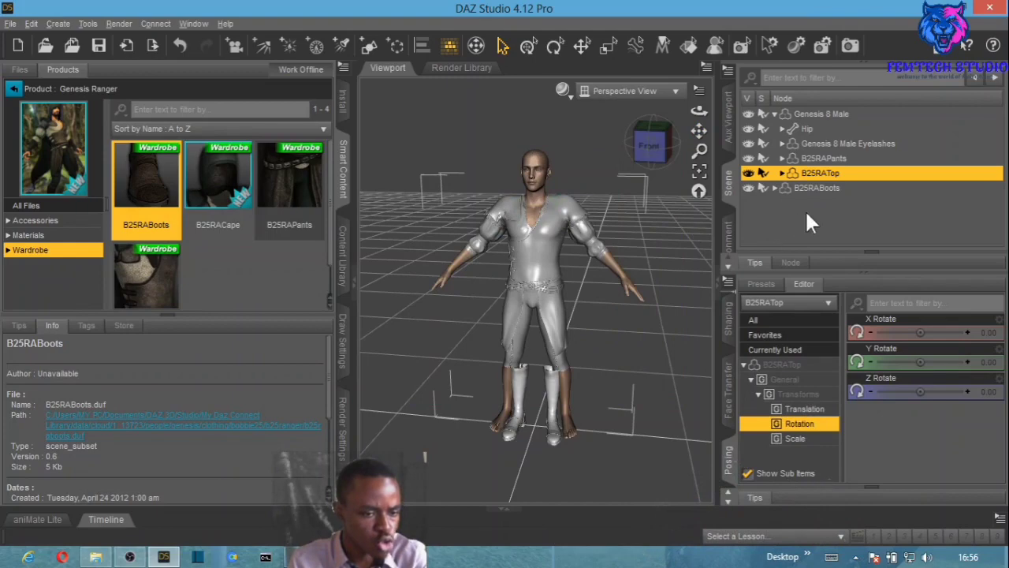
left_click(820, 189)
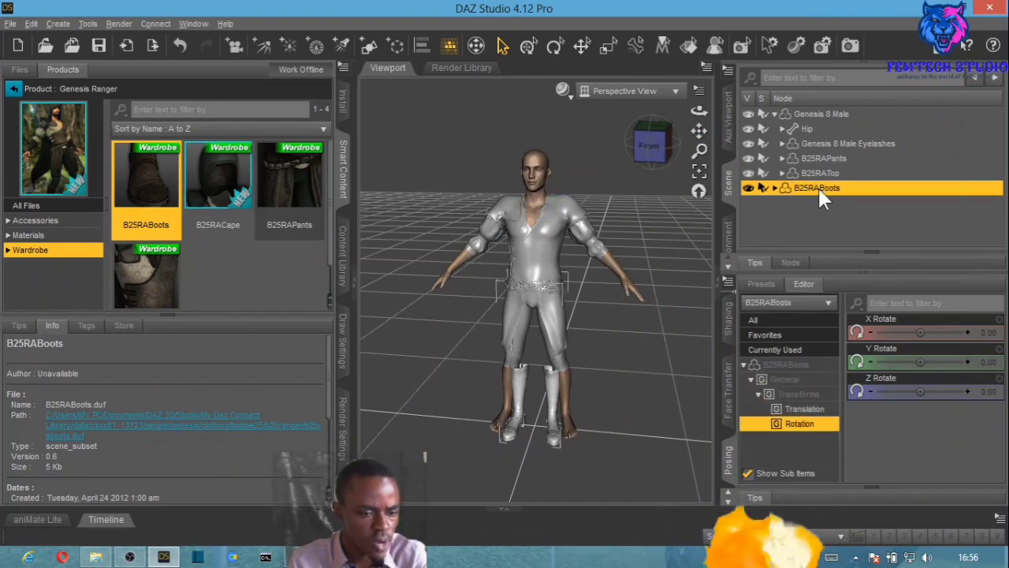
right_click(820, 190)
left_click(838, 230)
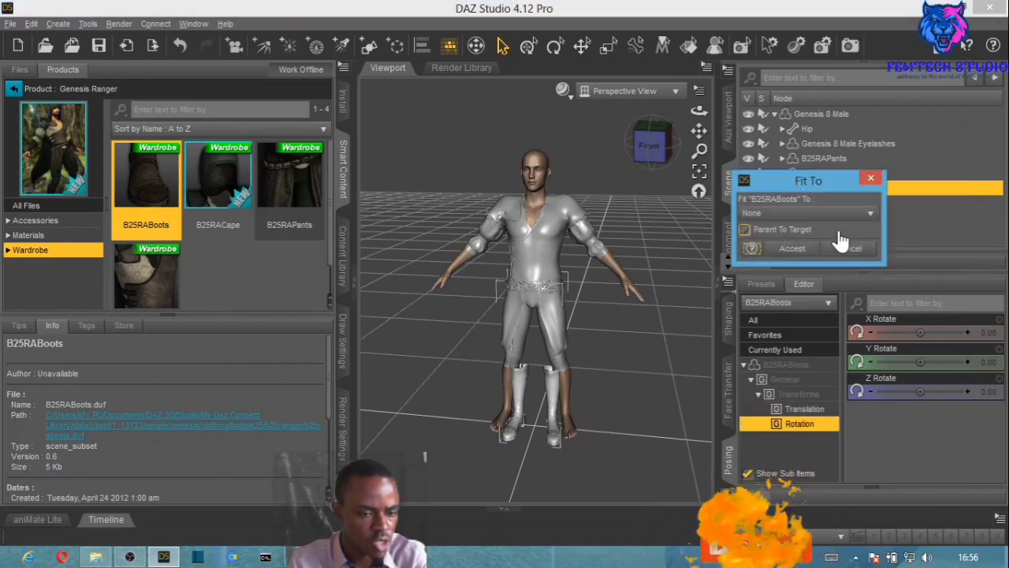
left_click(798, 213)
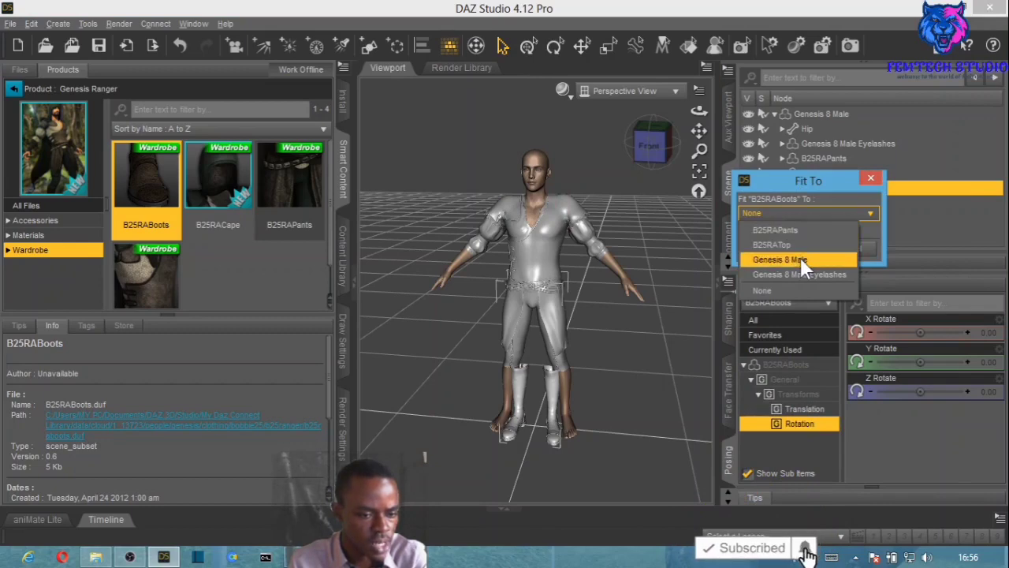
left_click(801, 259)
left_click(795, 249)
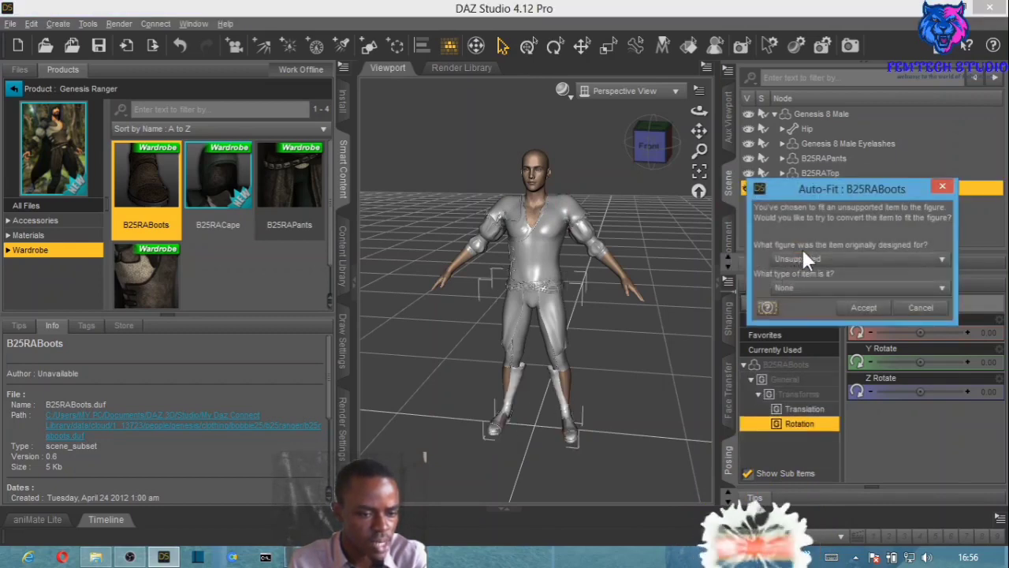
Auto-fit the boots with original figure set to Genesis
left_click(790, 260)
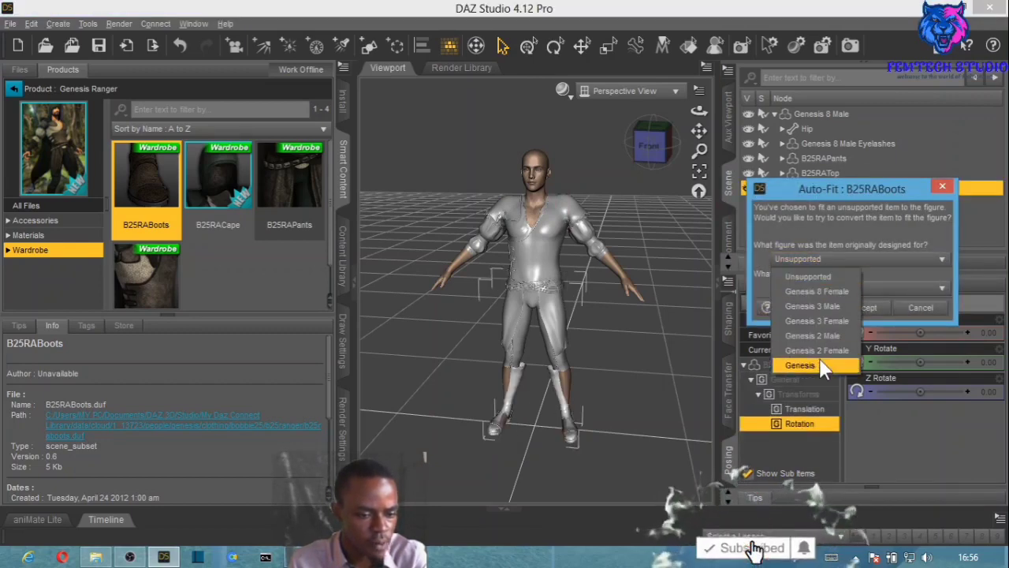
left_click(820, 364)
left_click(839, 290)
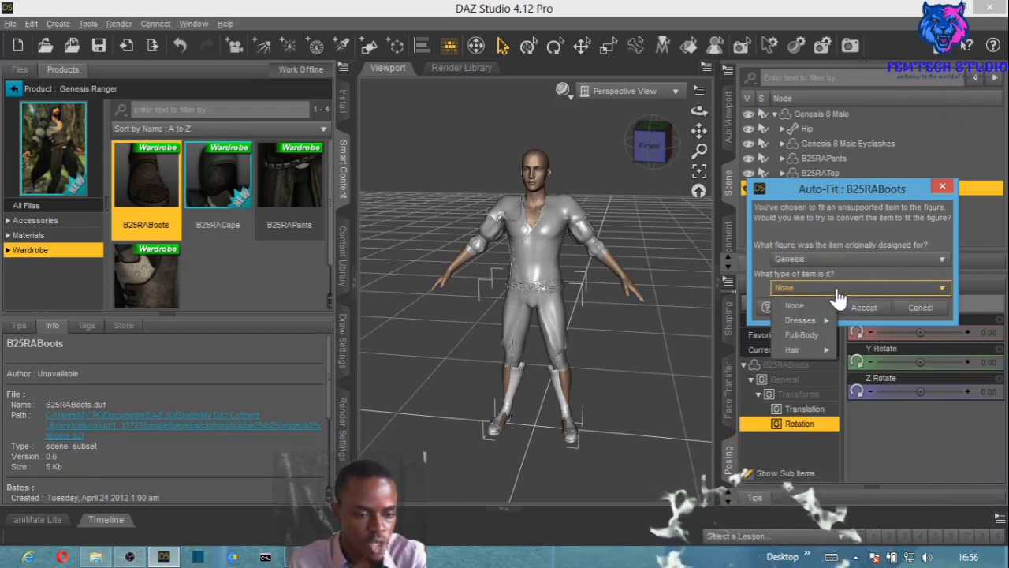
left_click(863, 307)
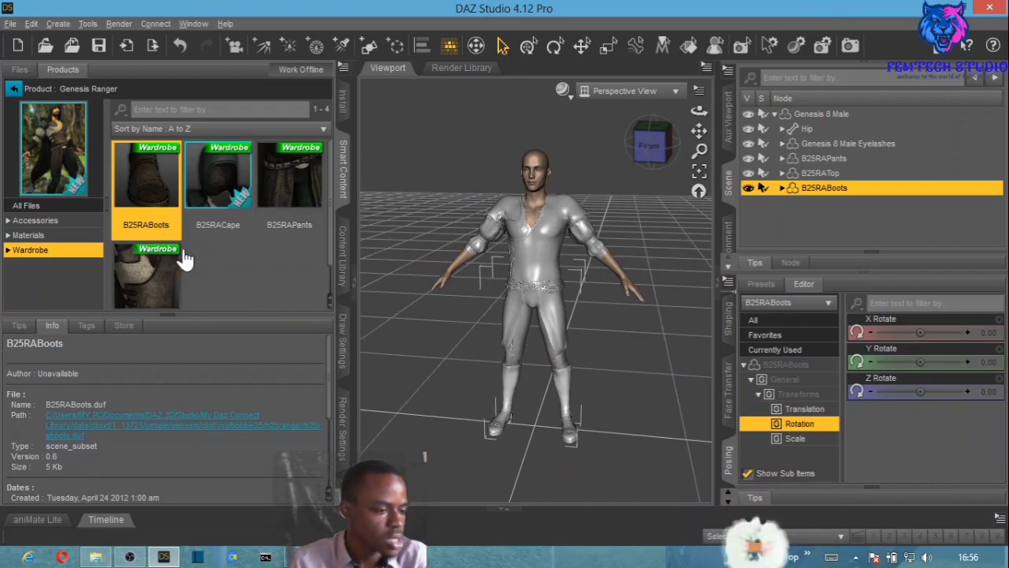
With Genesis 8 Male selected, load B25RACape from Wardrobe and view it from the side
mouse_move(220, 203)
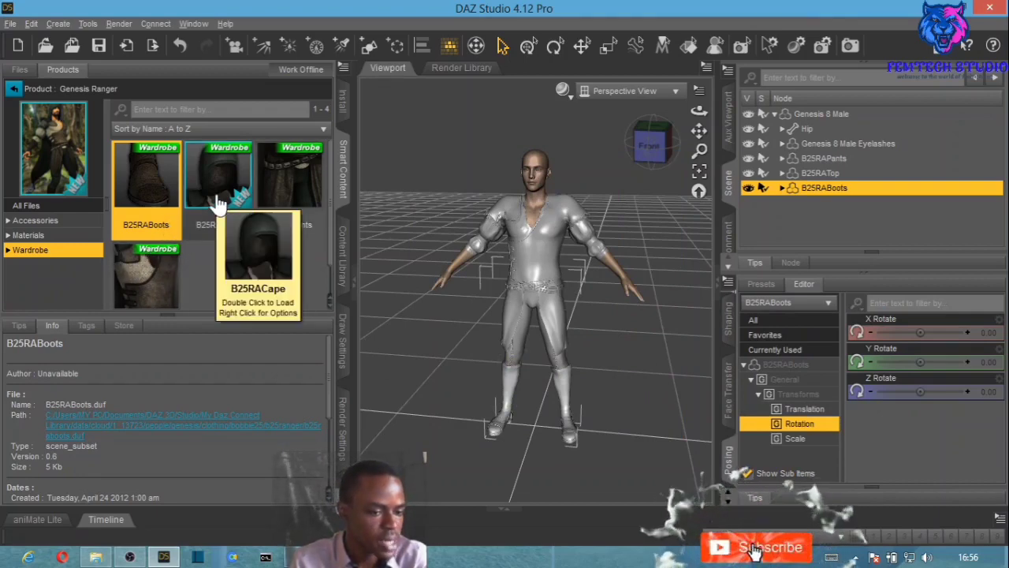
left_click(801, 114)
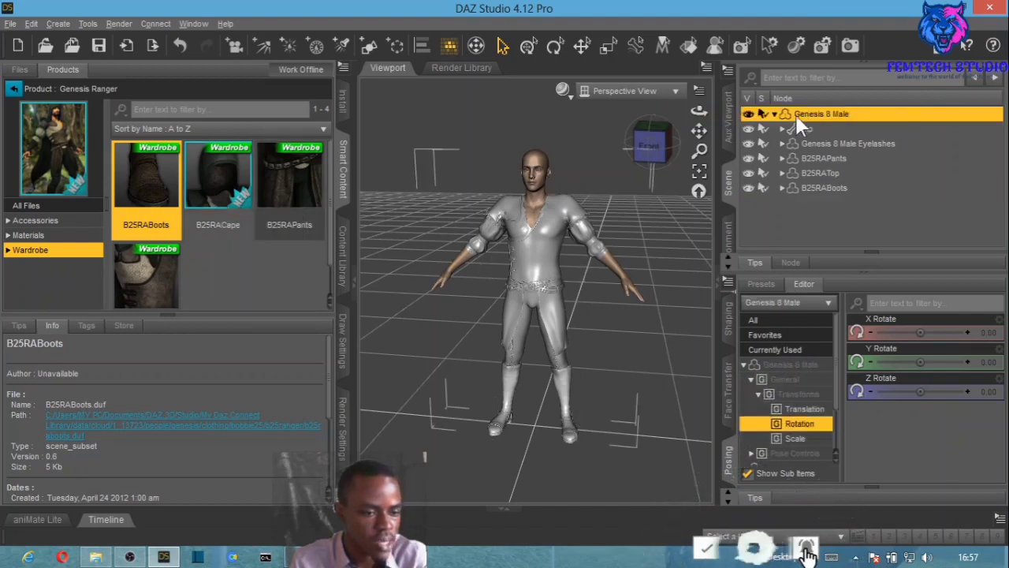
double_click(229, 188)
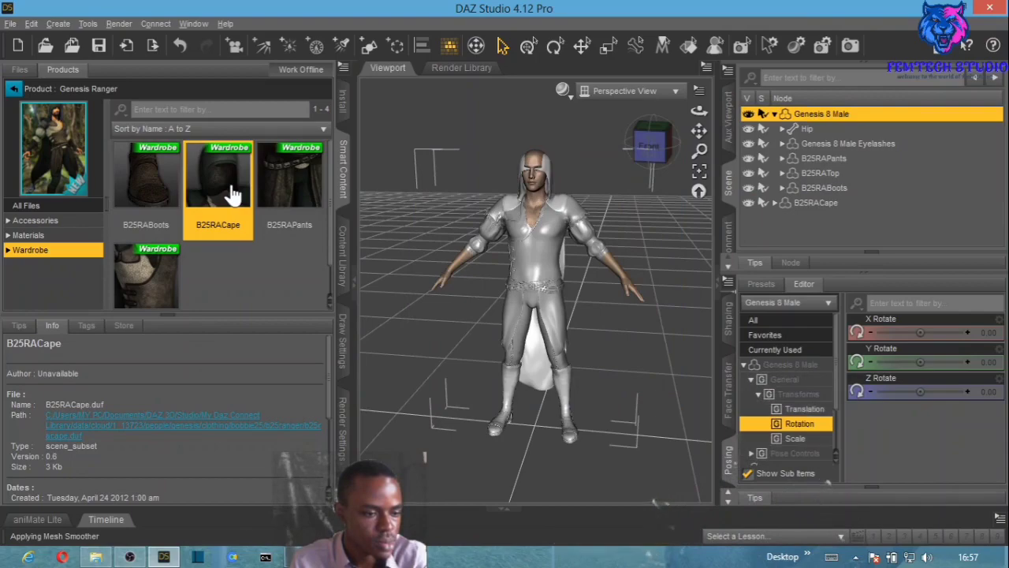
left_click_drag(698, 111, 631, 118)
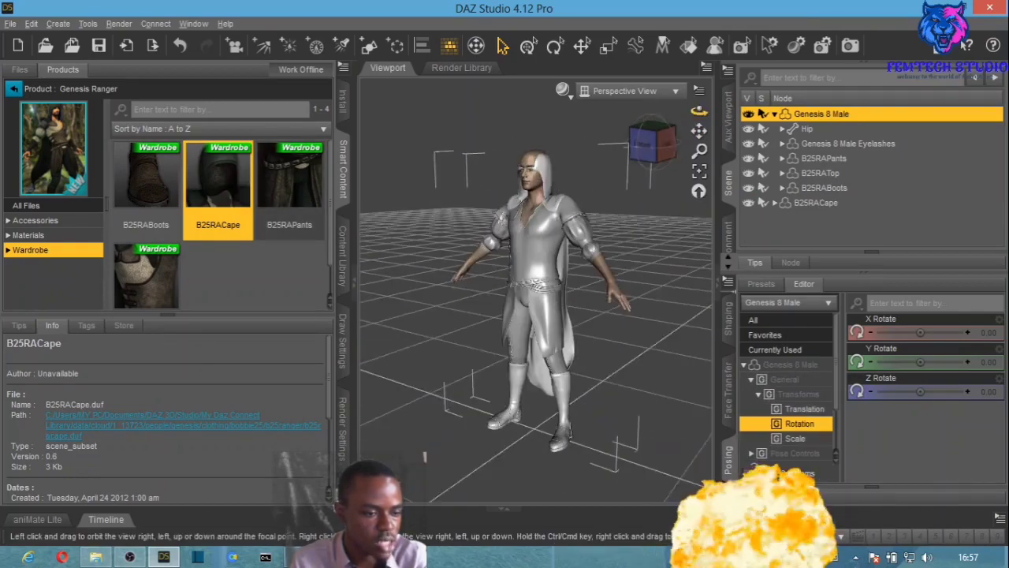
Select the B25RACape node and briefly toggle its visibility off and on
right_click(819, 113)
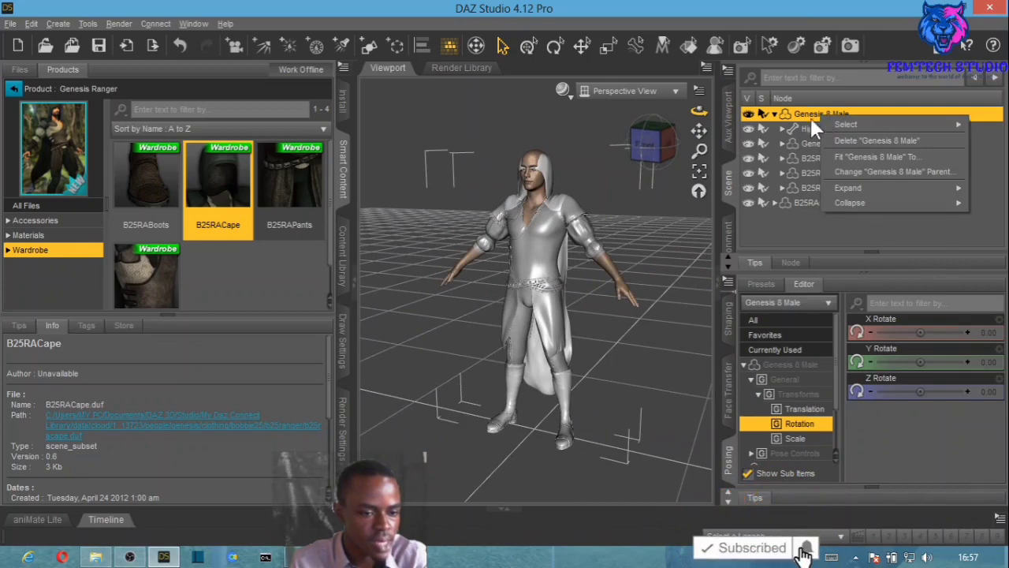
left_click(795, 215)
left_click(817, 202)
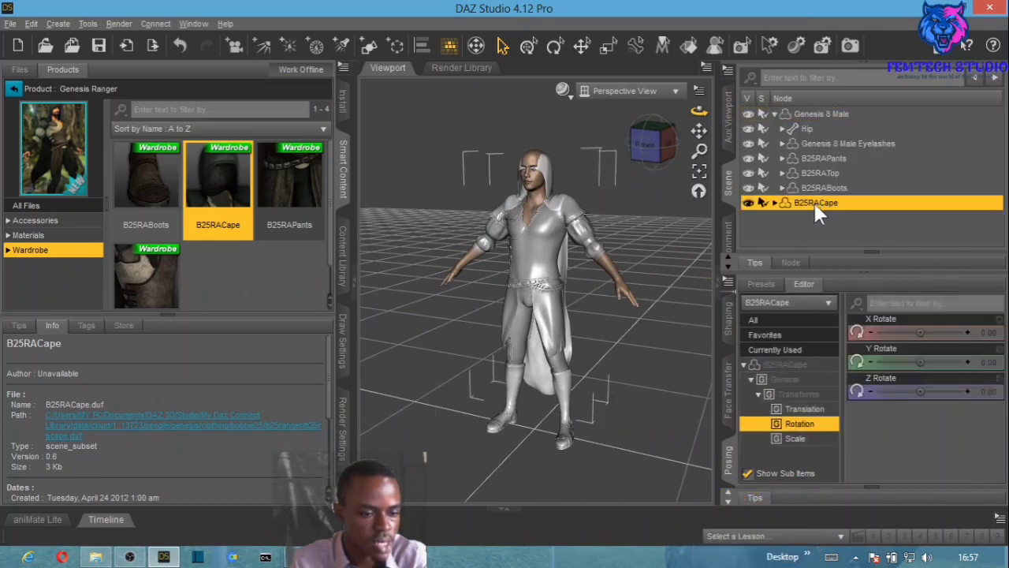
left_click(748, 203)
left_click(747, 202)
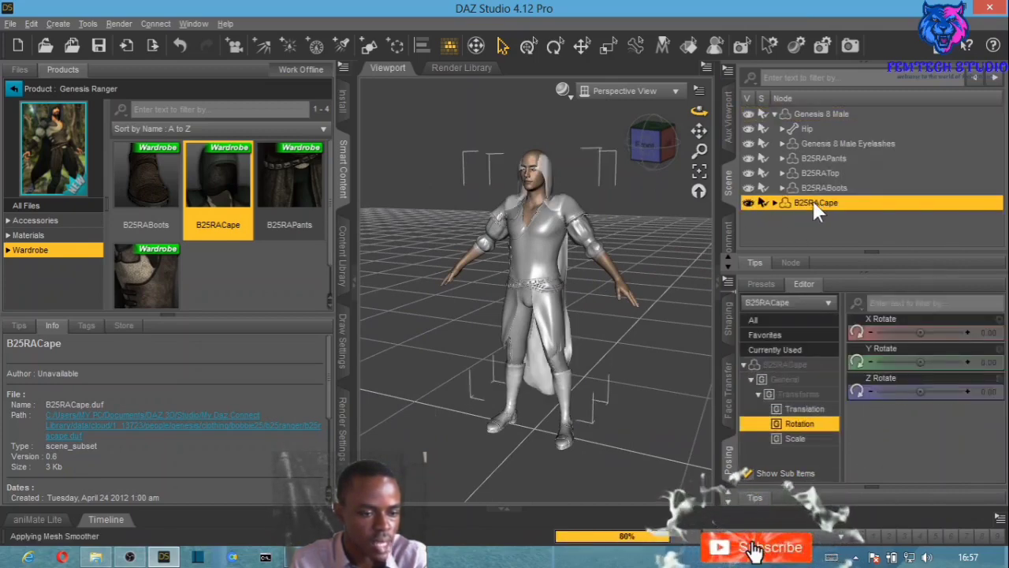
Fit B25RACape to Genesis 8 Male
right_click(814, 204)
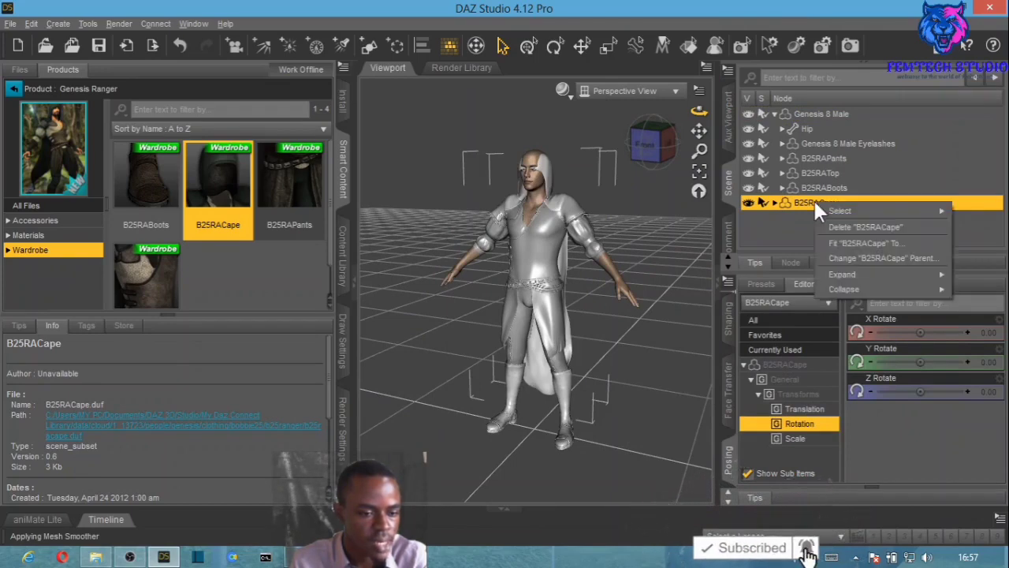
left_click(870, 242)
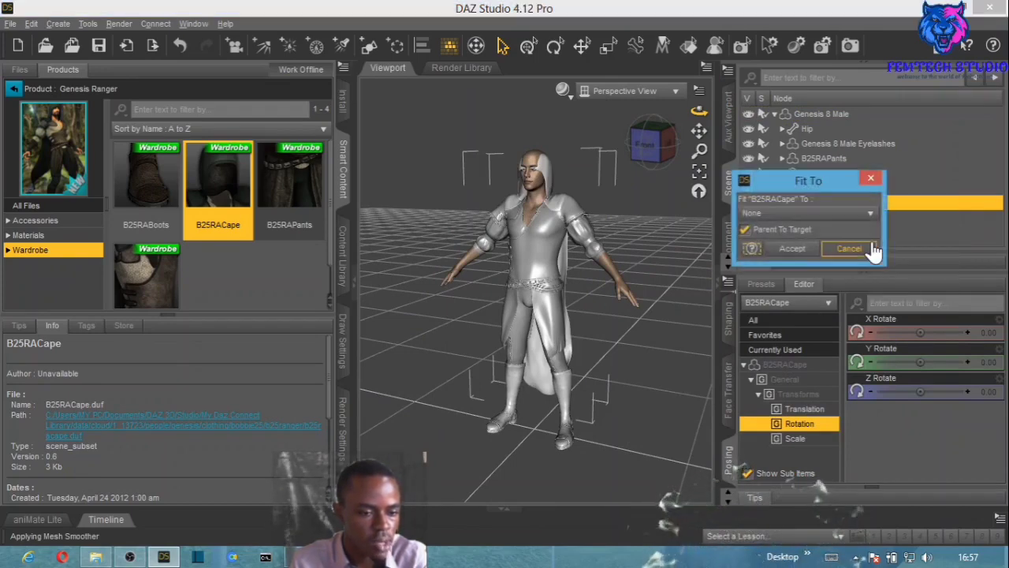
left_click(835, 213)
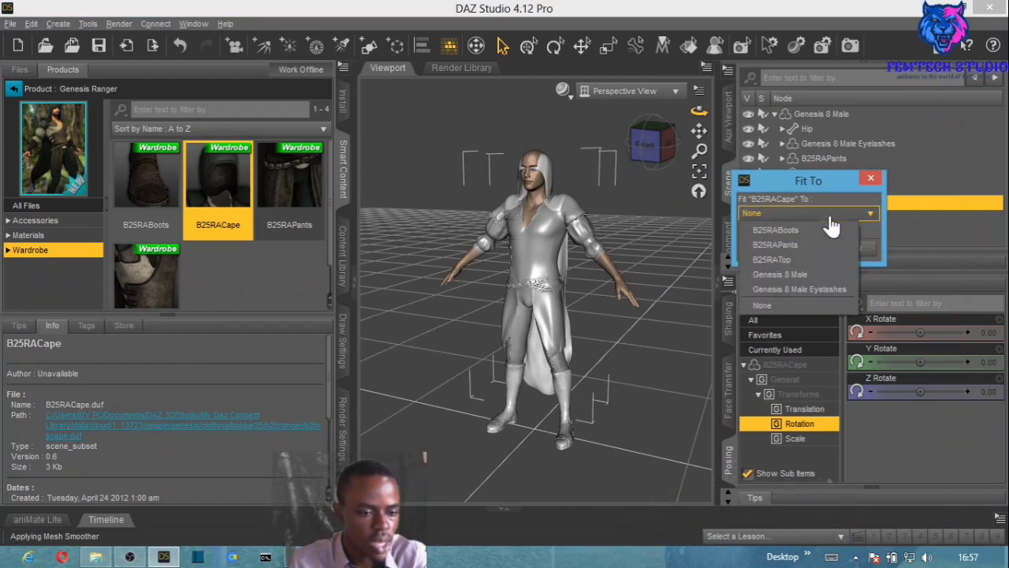
left_click(812, 276)
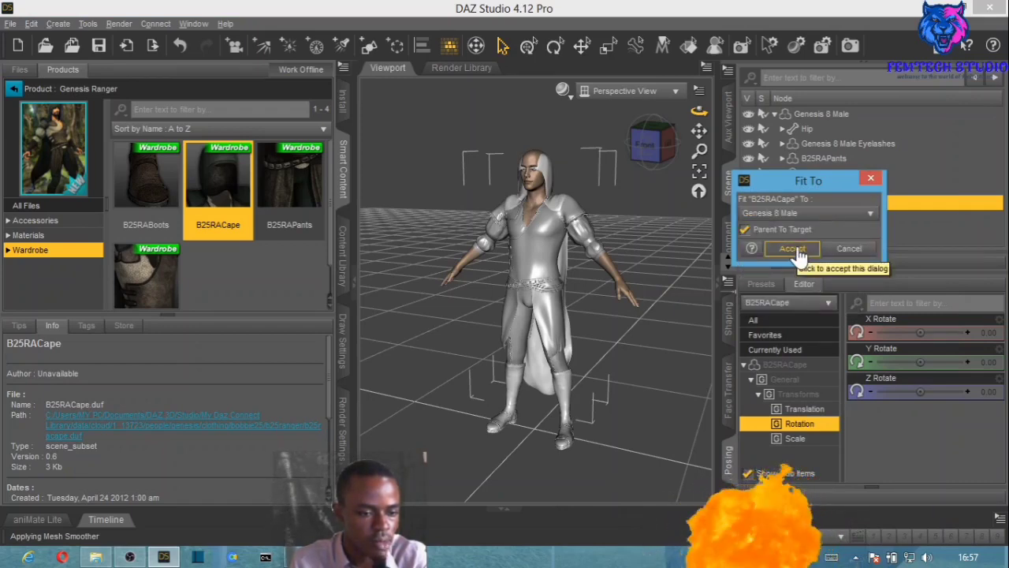
left_click(808, 246)
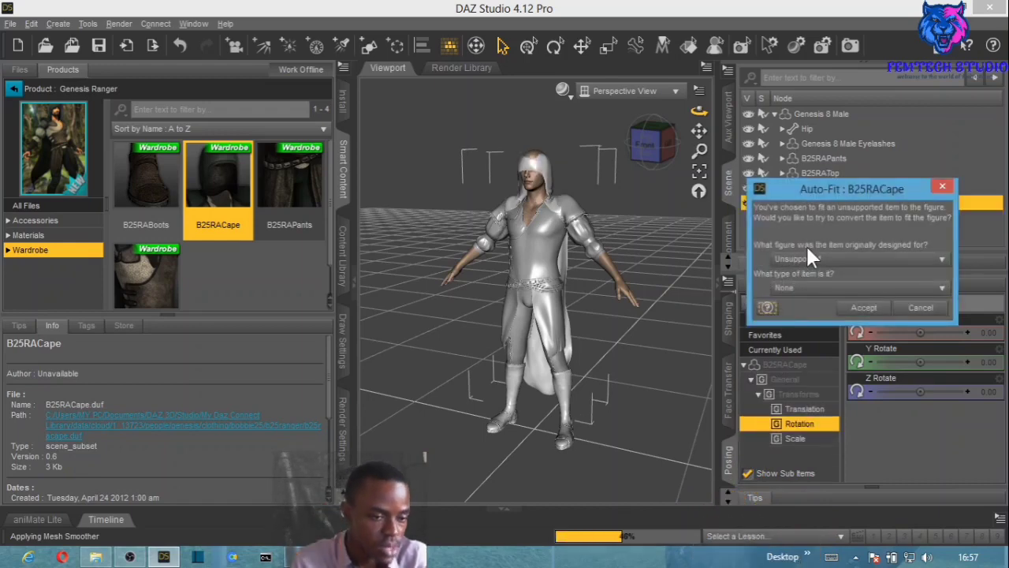
Auto-fit the cape from Genesis with item type None, then list the Genesis Ranger material presets
left_click(809, 258)
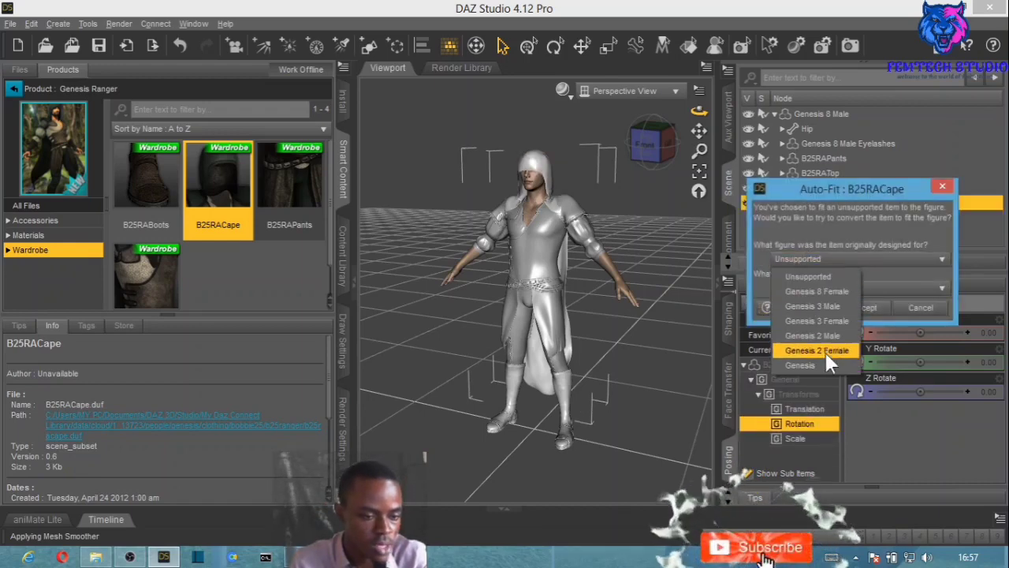
left_click(824, 365)
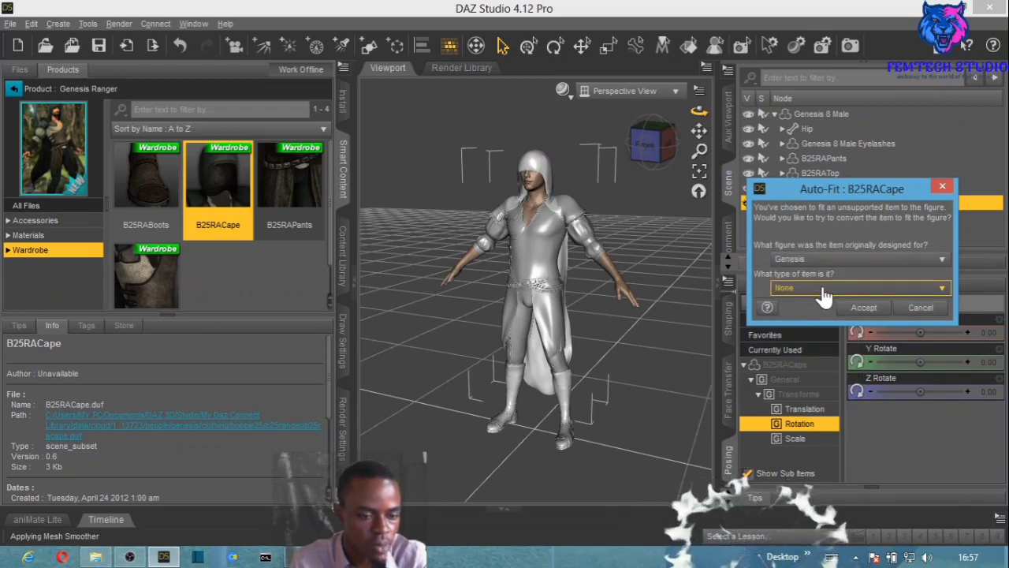
left_click(805, 291)
mouse_move(820, 353)
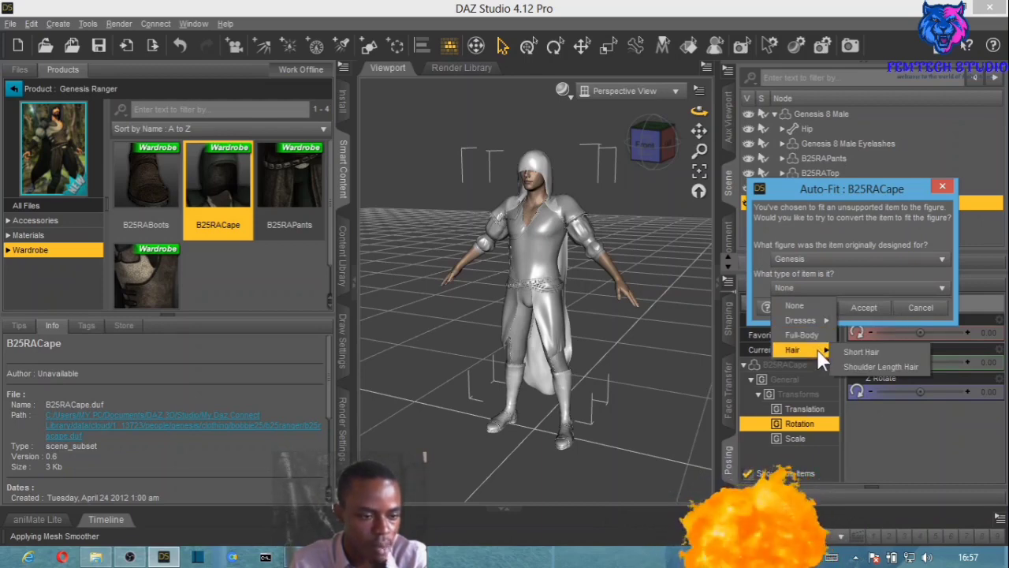
left_click(880, 271)
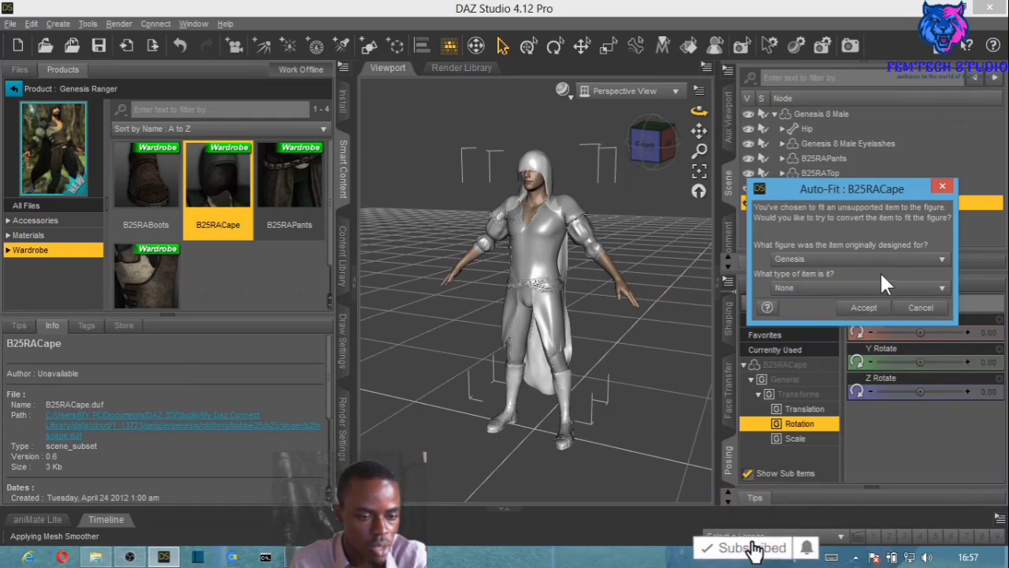
left_click(863, 307)
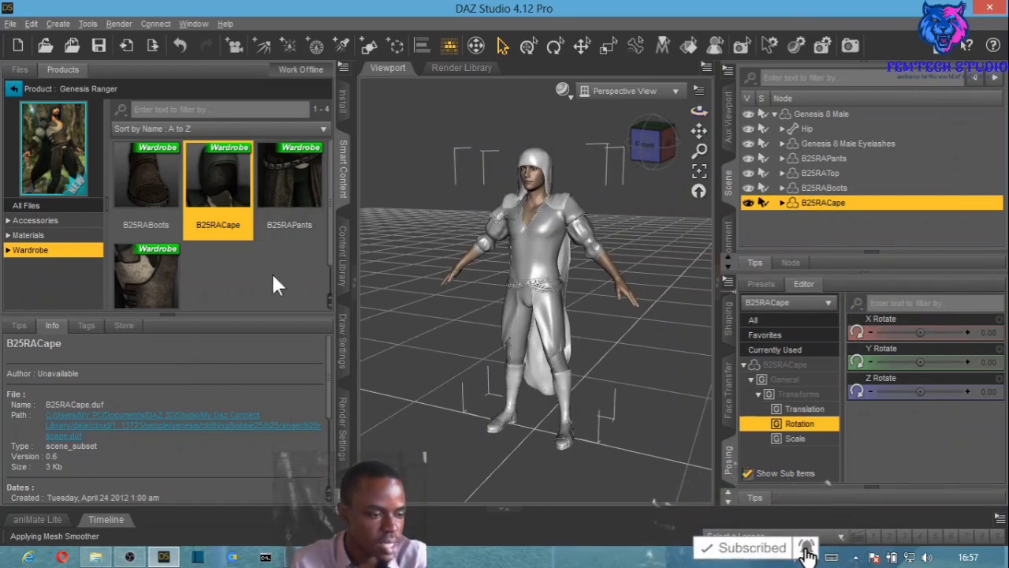
left_click(33, 237)
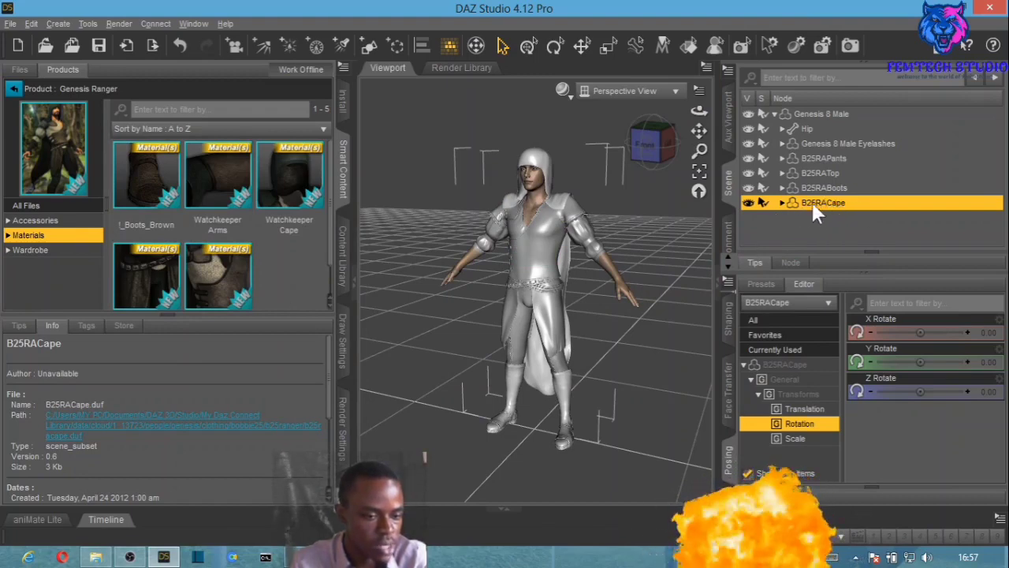
Apply Watchkeeper Cape to the cape and !_Boots_Brown to B25RABoots
double_click(297, 203)
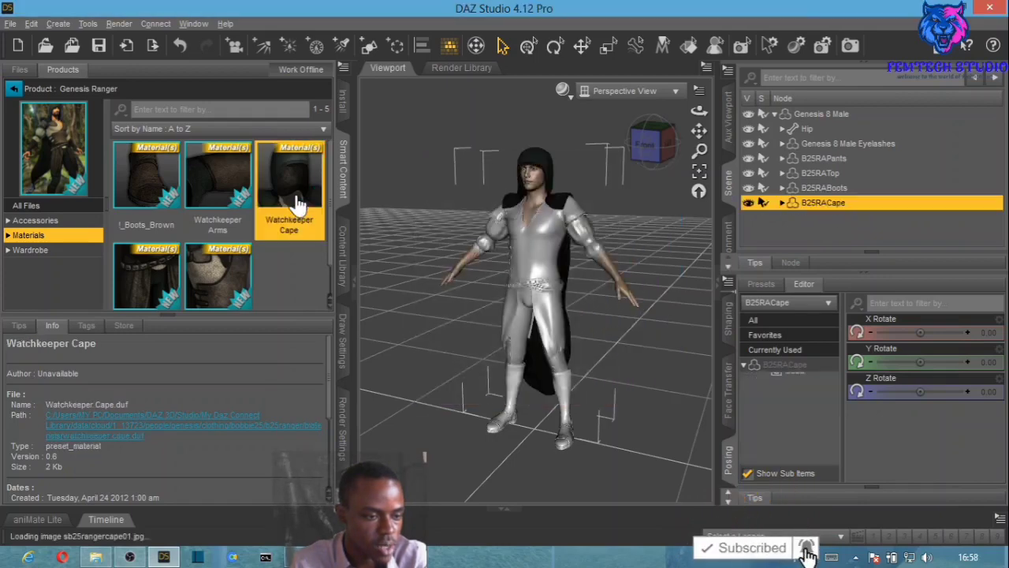
mouse_move(700, 111)
left_mouse_down()
mouse_move(757, 113)
mouse_move(702, 112)
left_mouse_up()
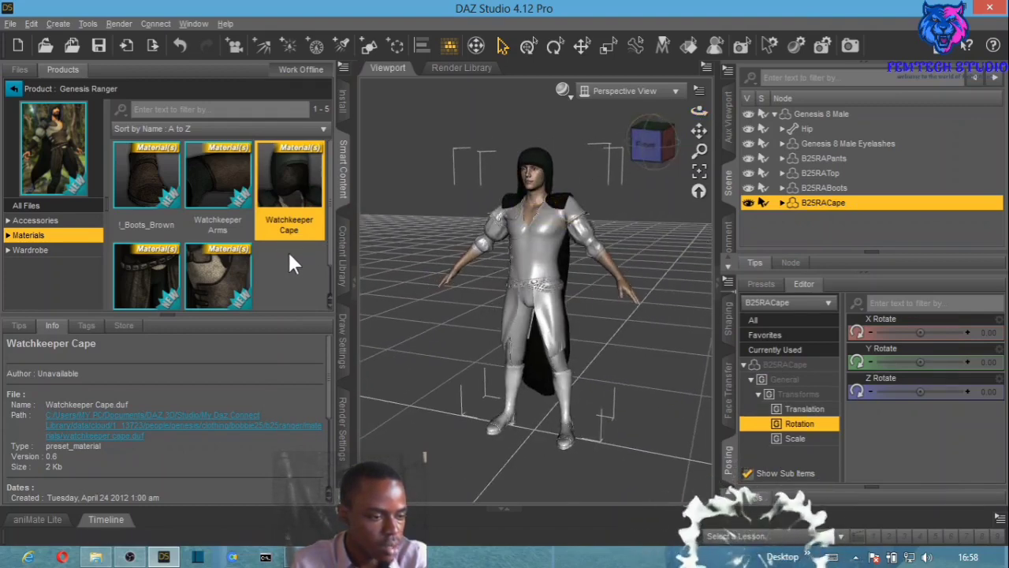
left_click(820, 188)
scroll(281, 278, "down", 1)
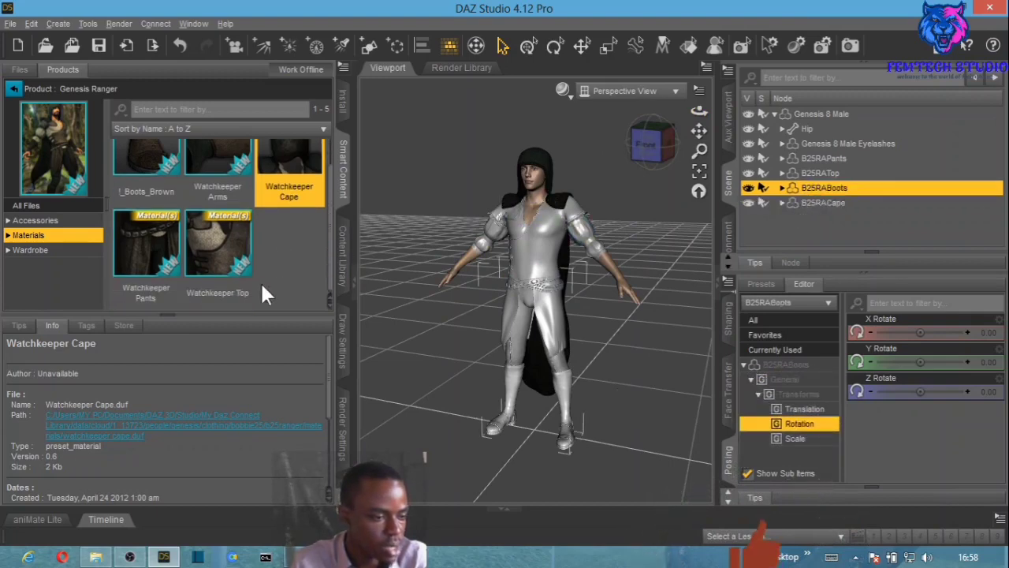
scroll(234, 285, "up", 1)
double_click(138, 189)
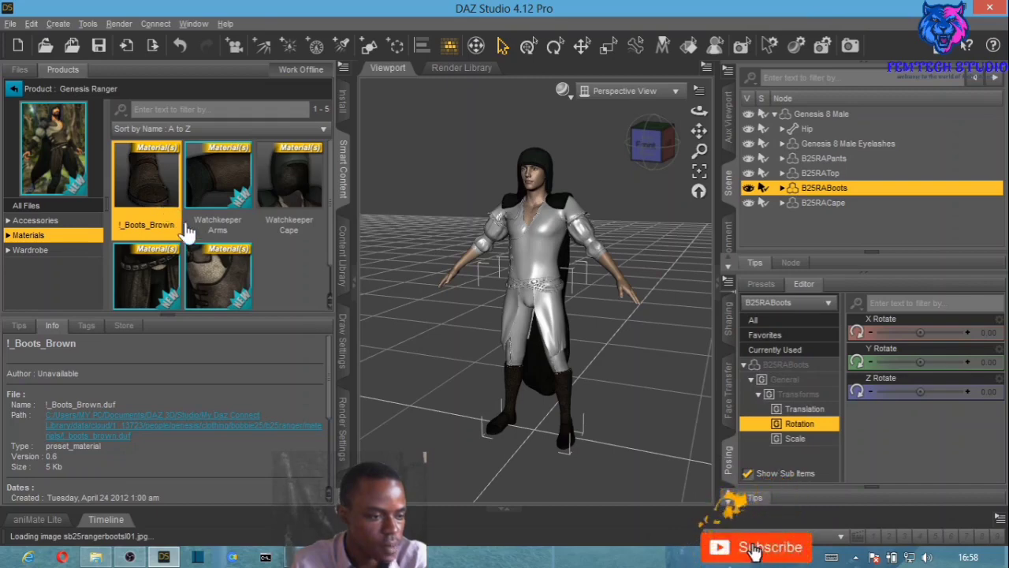
Apply Watchkeeper Top to B25RATop and Watchkeeper Pants to B25RAPants
left_click(828, 173)
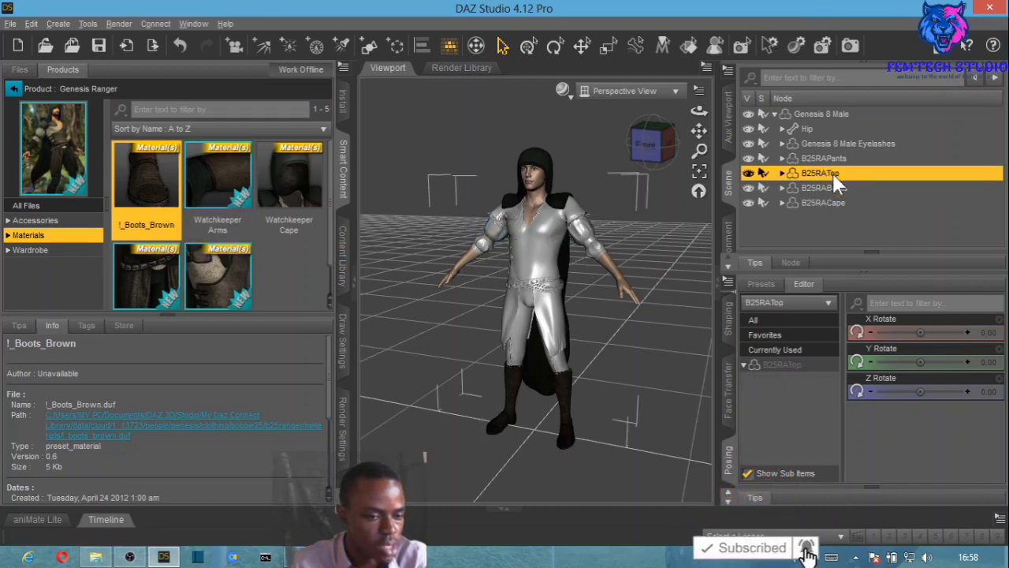
scroll(266, 272, "down", 1)
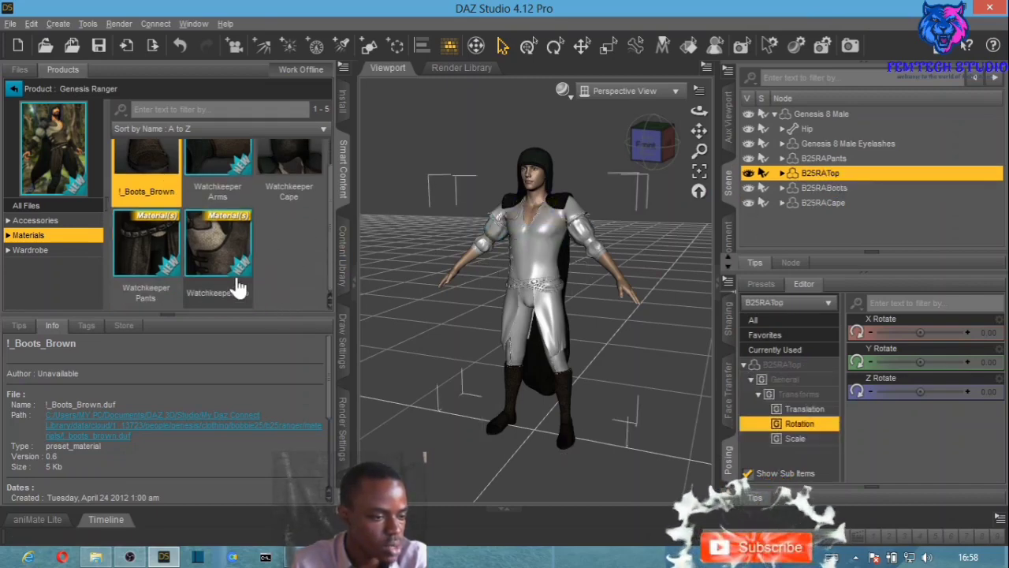
double_click(240, 268)
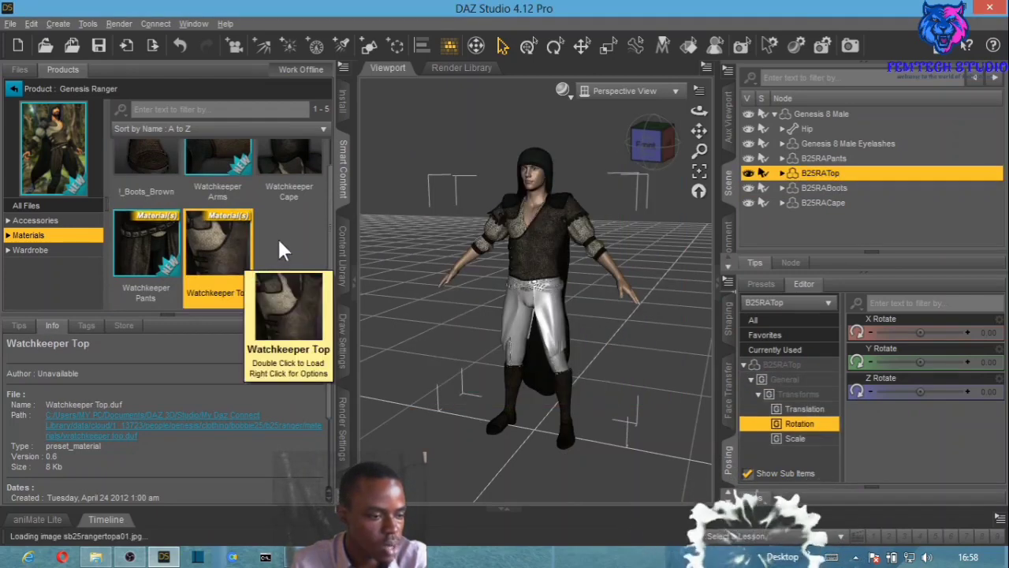
scroll(284, 246, "up", 1)
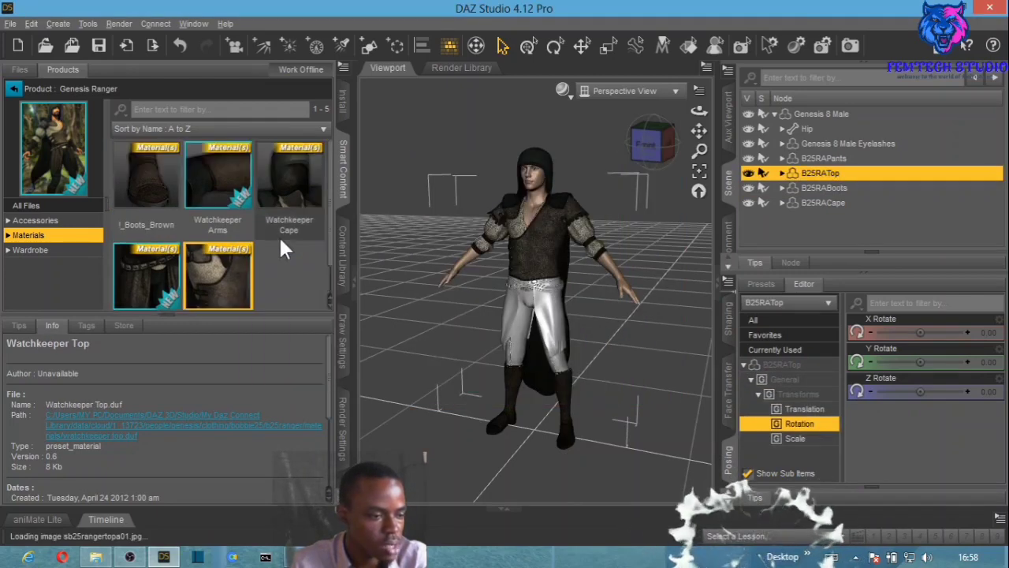
left_click(822, 160)
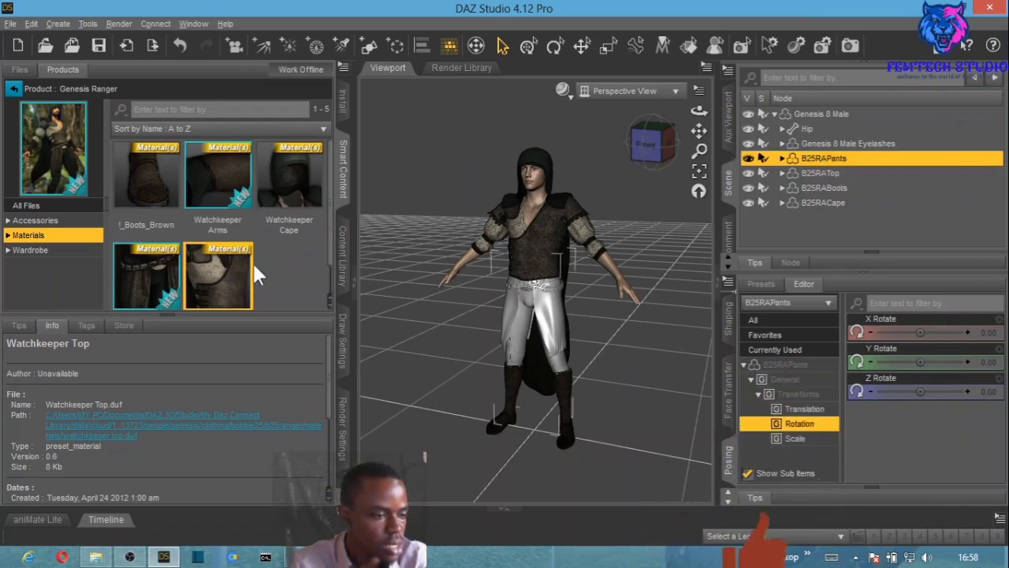
scroll(231, 281, "down", 1)
double_click(146, 270)
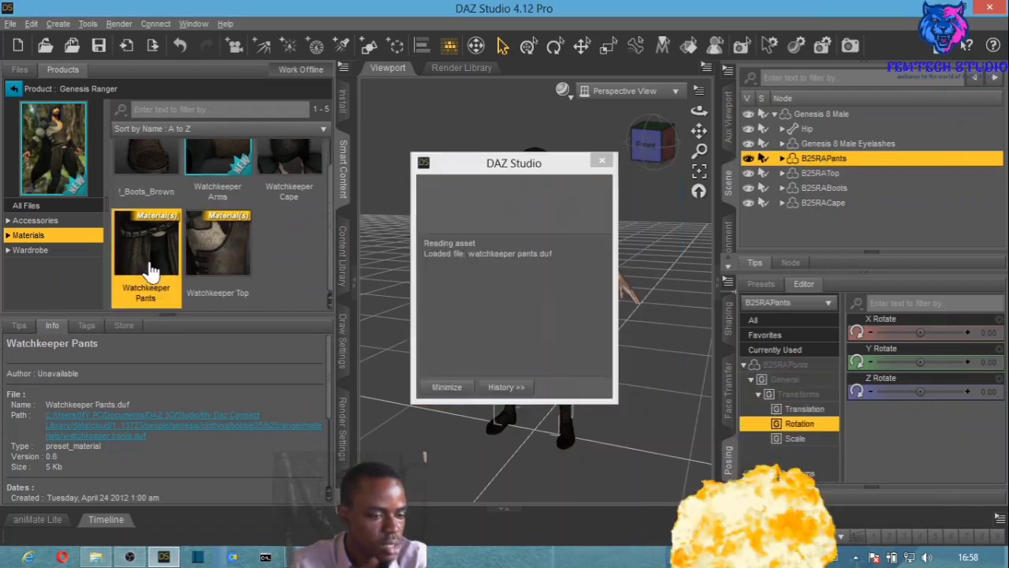